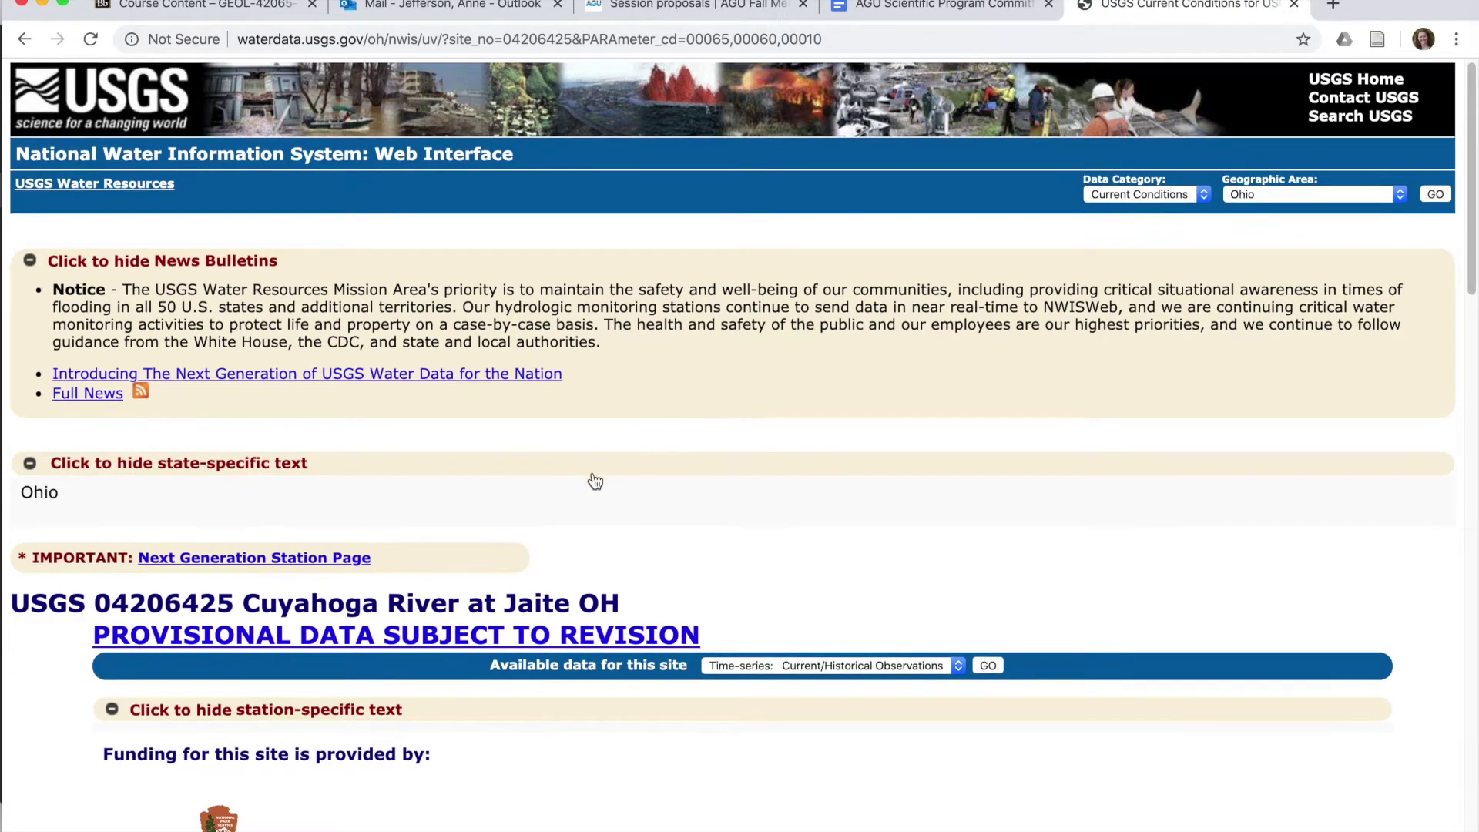
Scroll up and down through the Jaite station page to review its contents
{"action": "scroll", "coordinate": [595, 470], "scroll_direction": "down", "scroll_amount": 4}
{"action": "scroll", "coordinate": [593, 477], "scroll_direction": "down", "scroll_amount": 5}
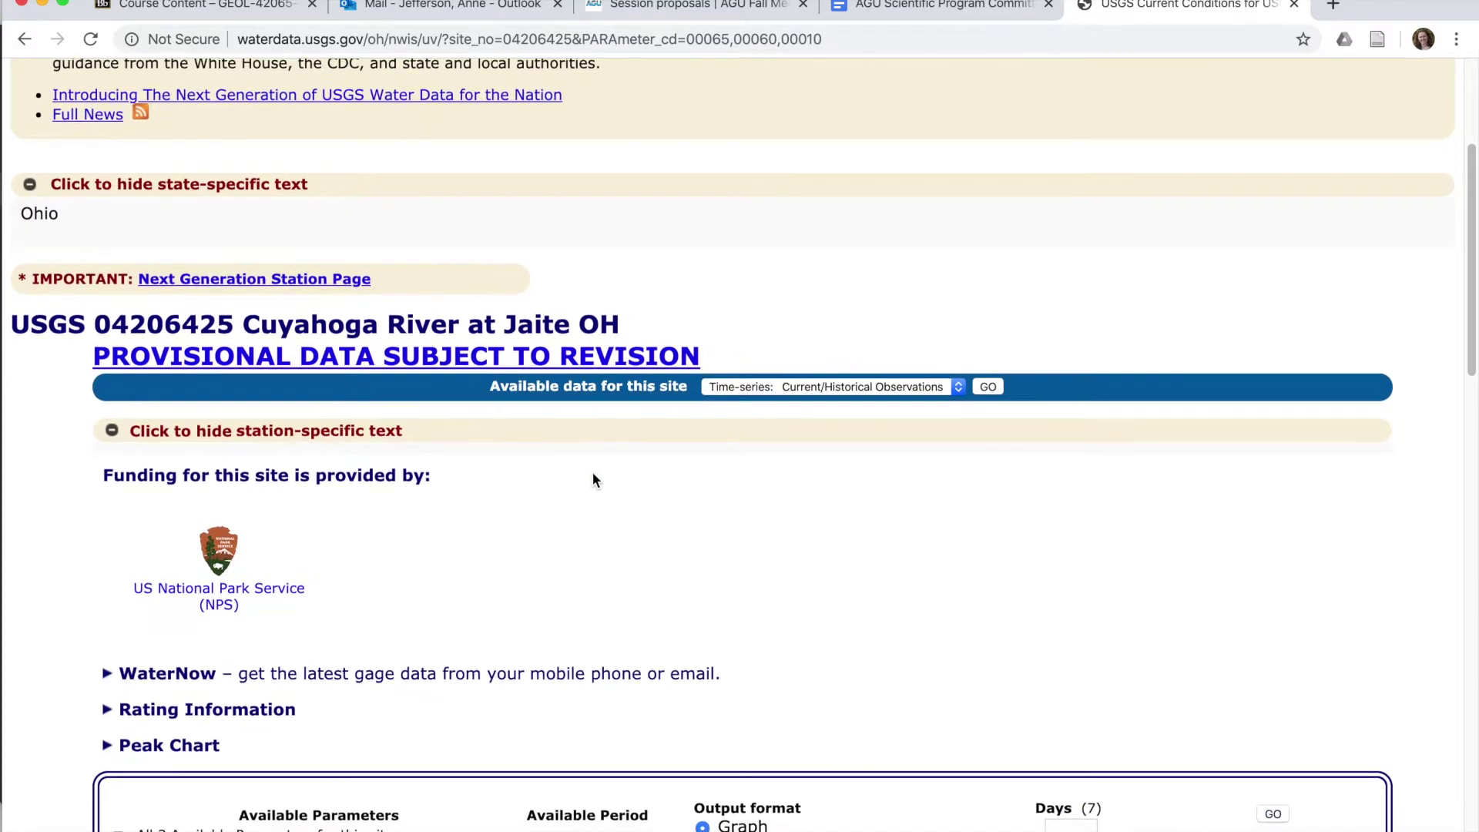
{"action": "scroll", "coordinate": [593, 473], "scroll_direction": "up", "scroll_amount": 3}
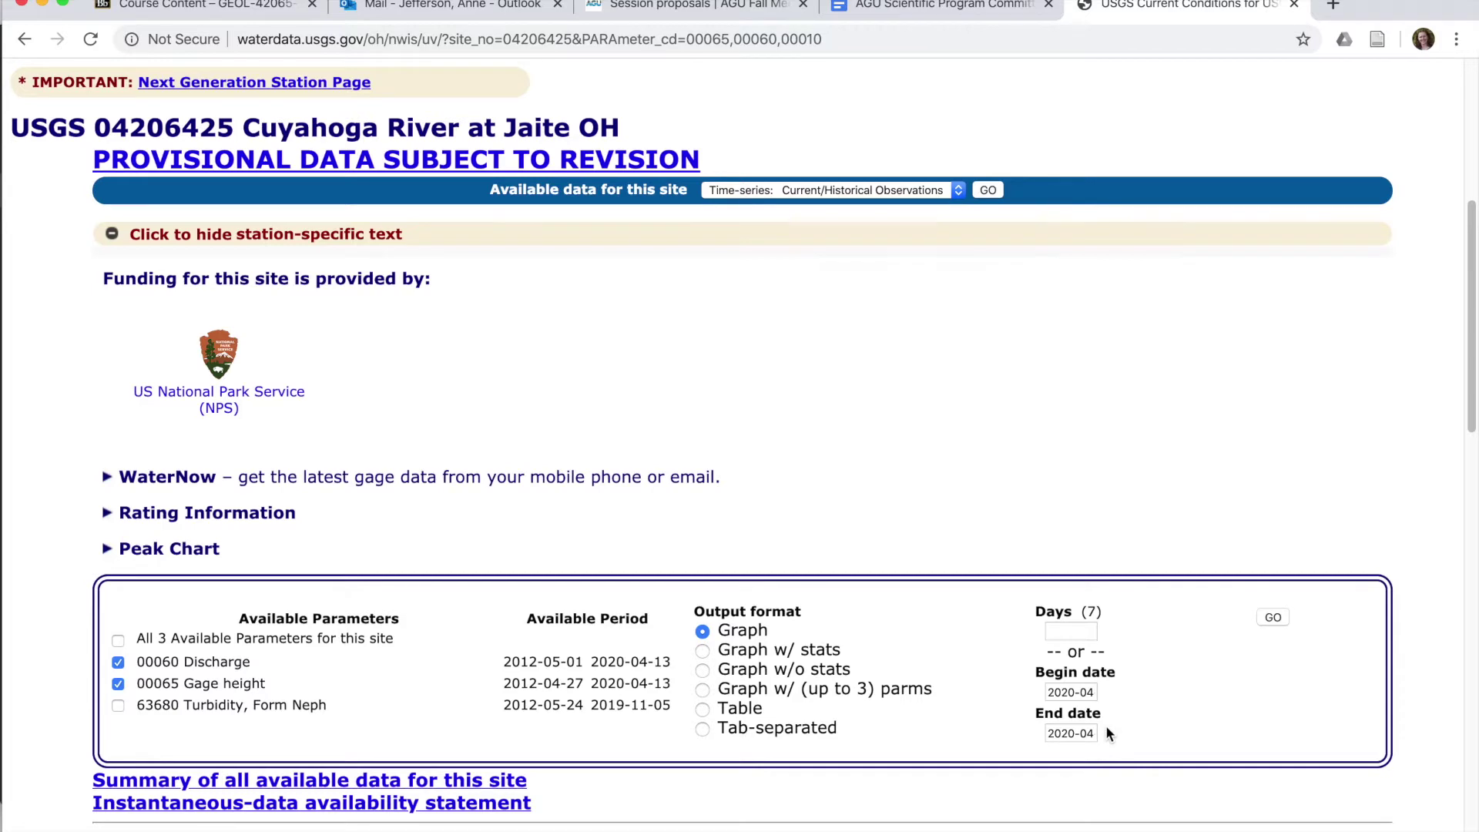
{"action": "scroll", "coordinate": [859, 818], "scroll_direction": "down", "scroll_amount": 3}
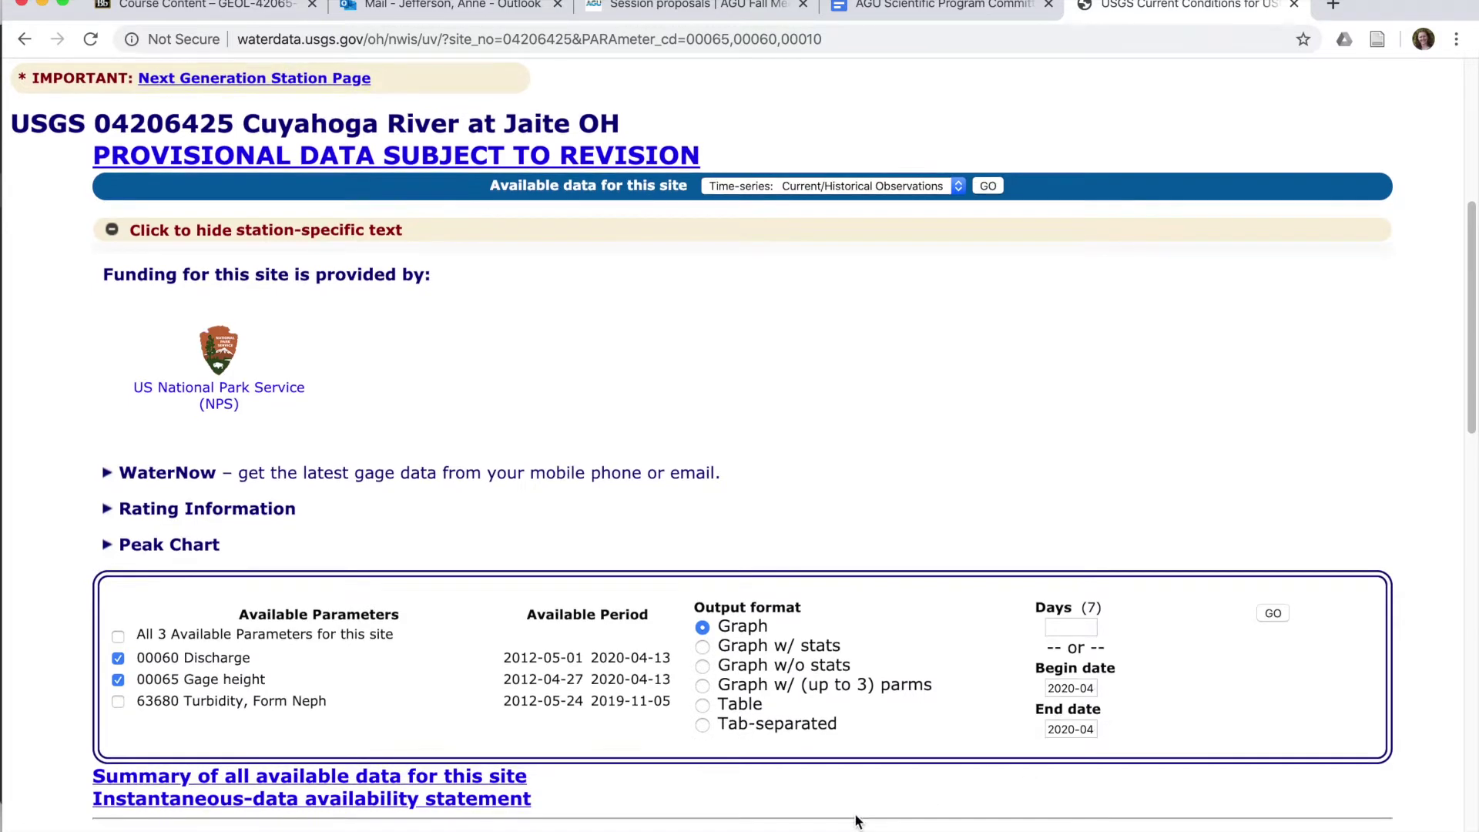
{"action": "scroll", "coordinate": [859, 819], "scroll_direction": "down", "scroll_amount": 5}
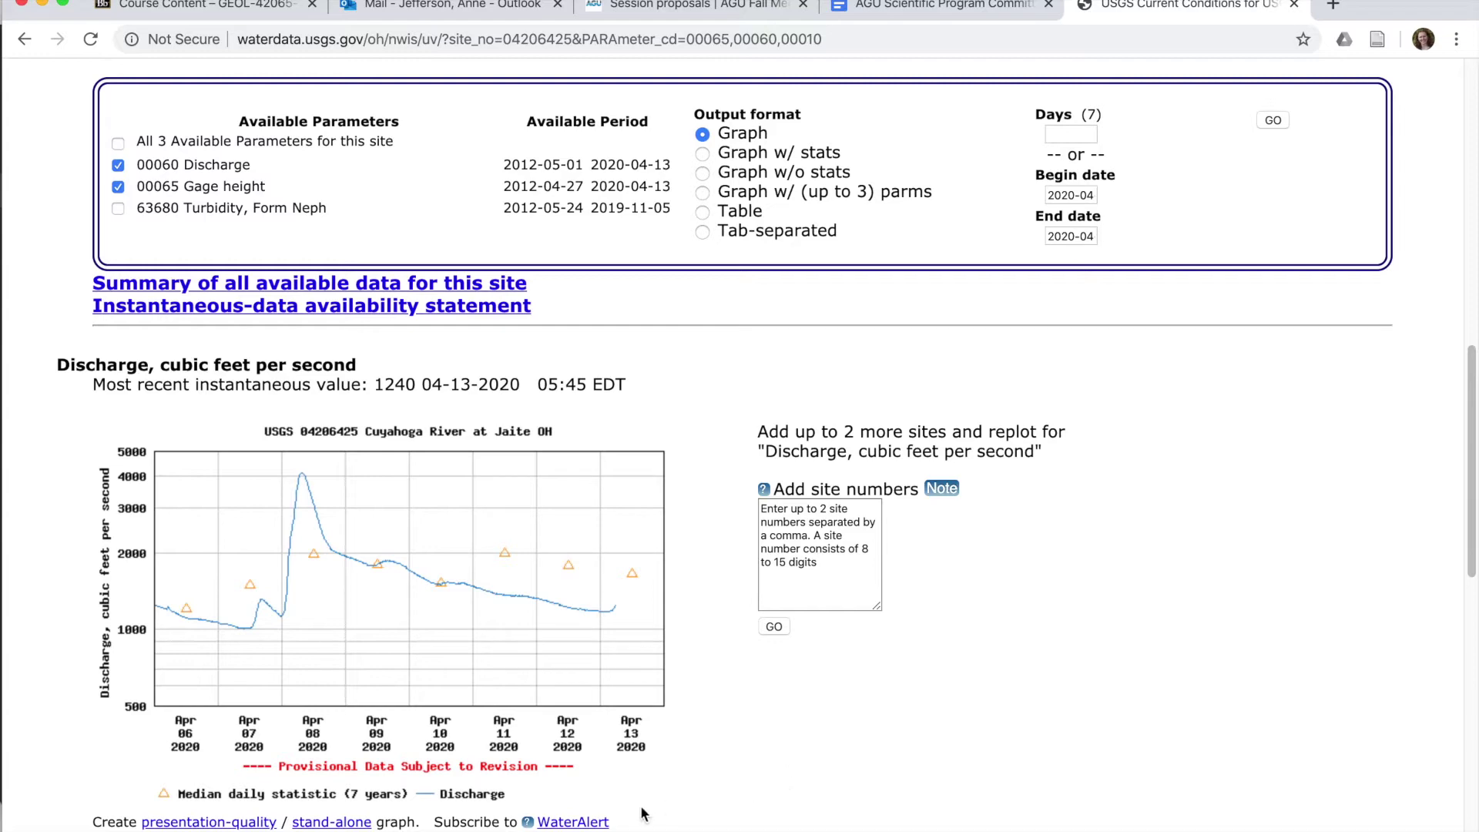
{"action": "scroll", "coordinate": [645, 815], "scroll_direction": "down", "scroll_amount": 1}
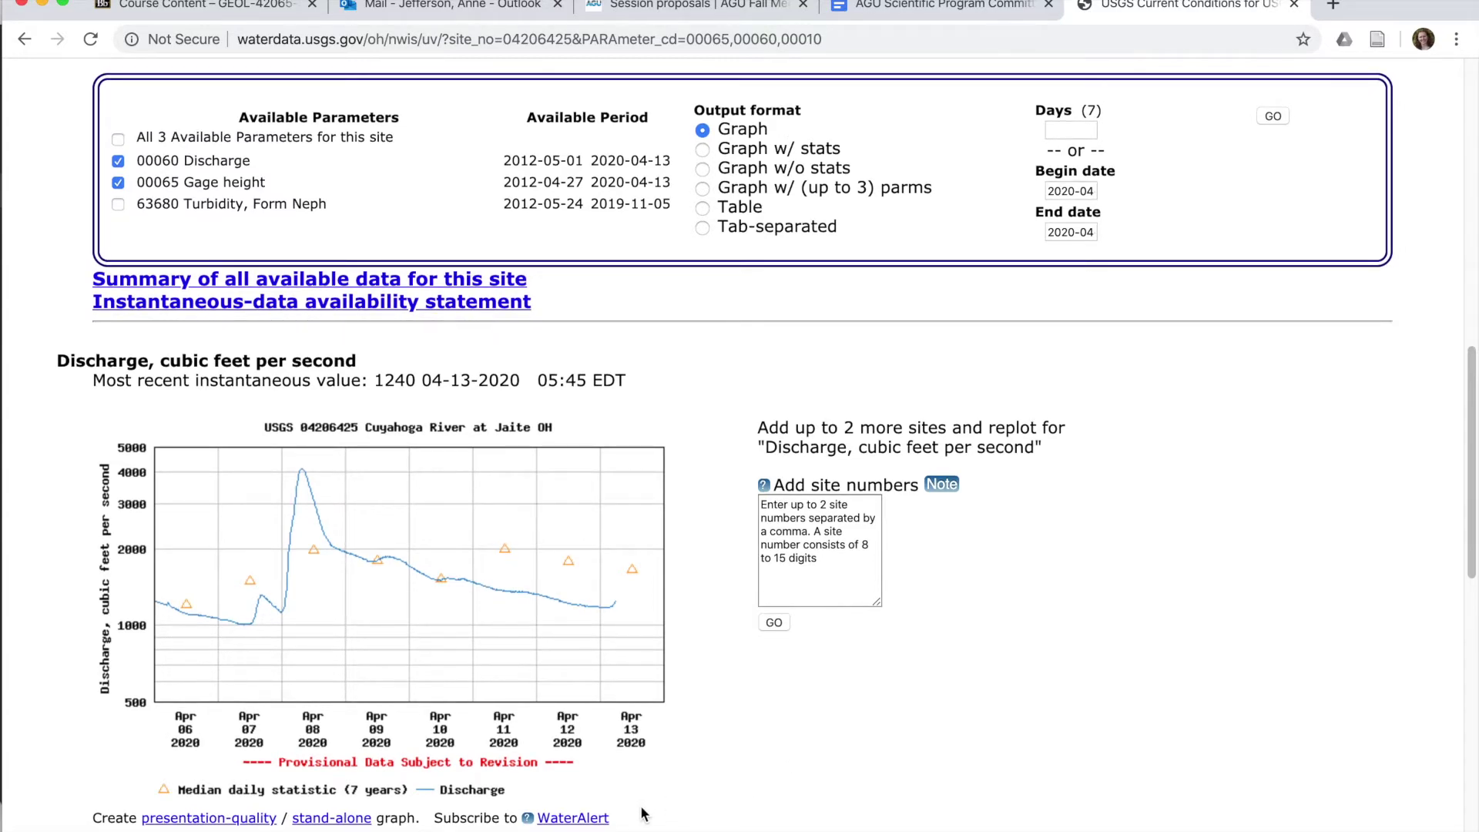
{"action": "scroll", "coordinate": [644, 815], "scroll_direction": "down", "scroll_amount": 3}
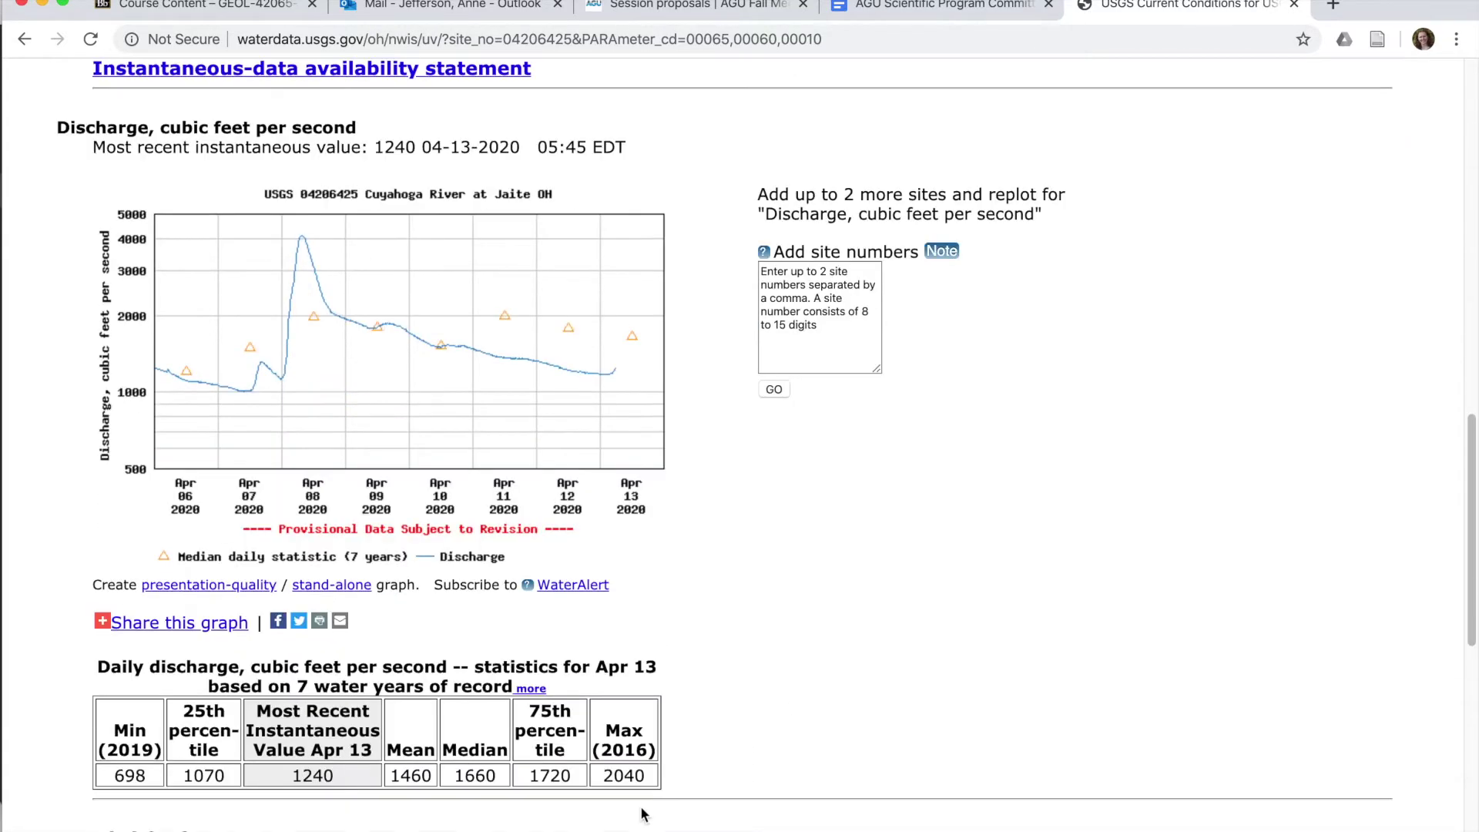
{"action": "scroll", "coordinate": [644, 815], "scroll_direction": "down", "scroll_amount": 1}
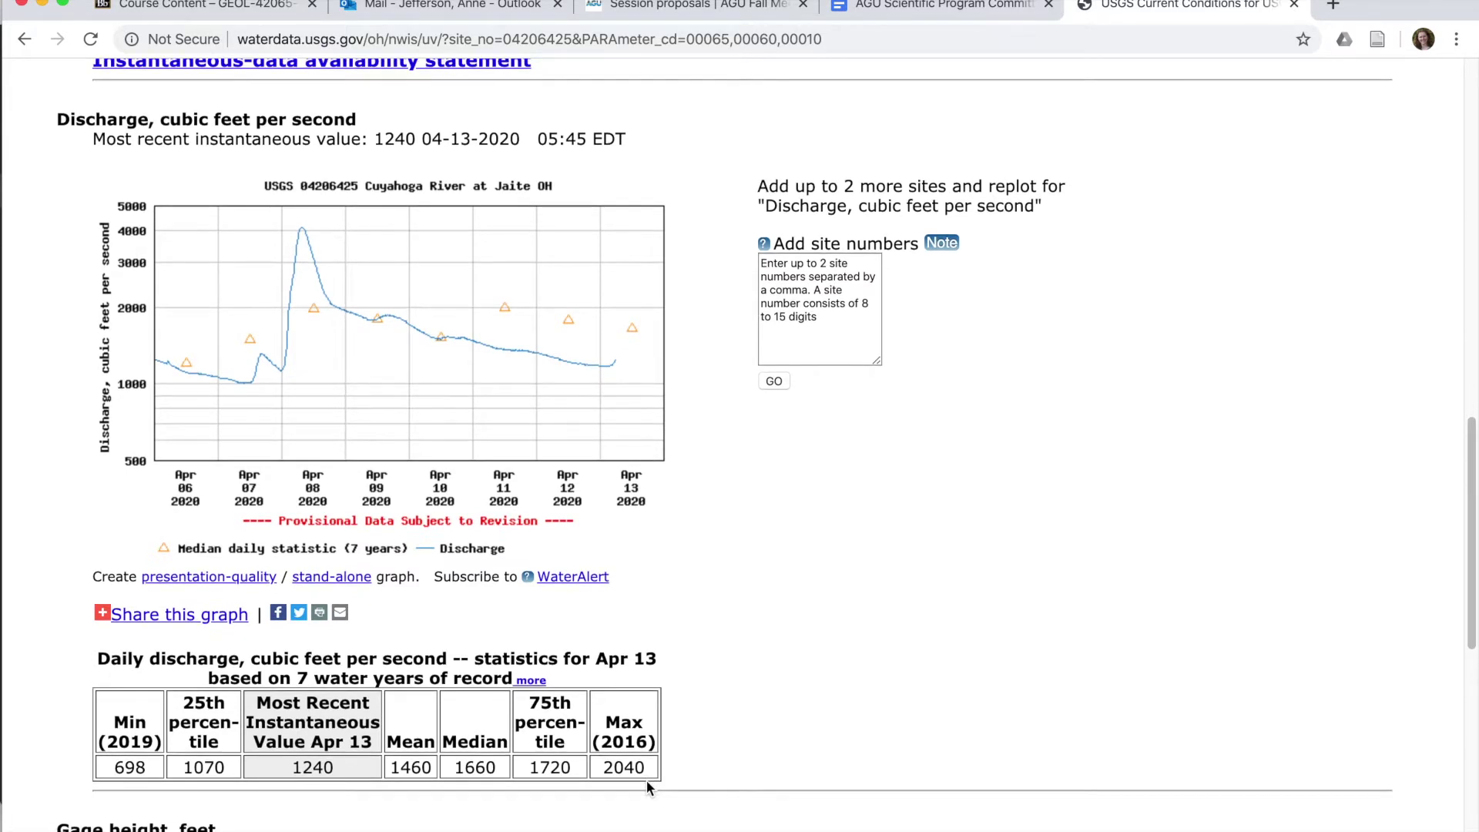
{"action": "scroll", "coordinate": [645, 780], "scroll_direction": "down", "scroll_amount": 1}
{"action": "scroll", "coordinate": [647, 786], "scroll_direction": "down", "scroll_amount": 10}
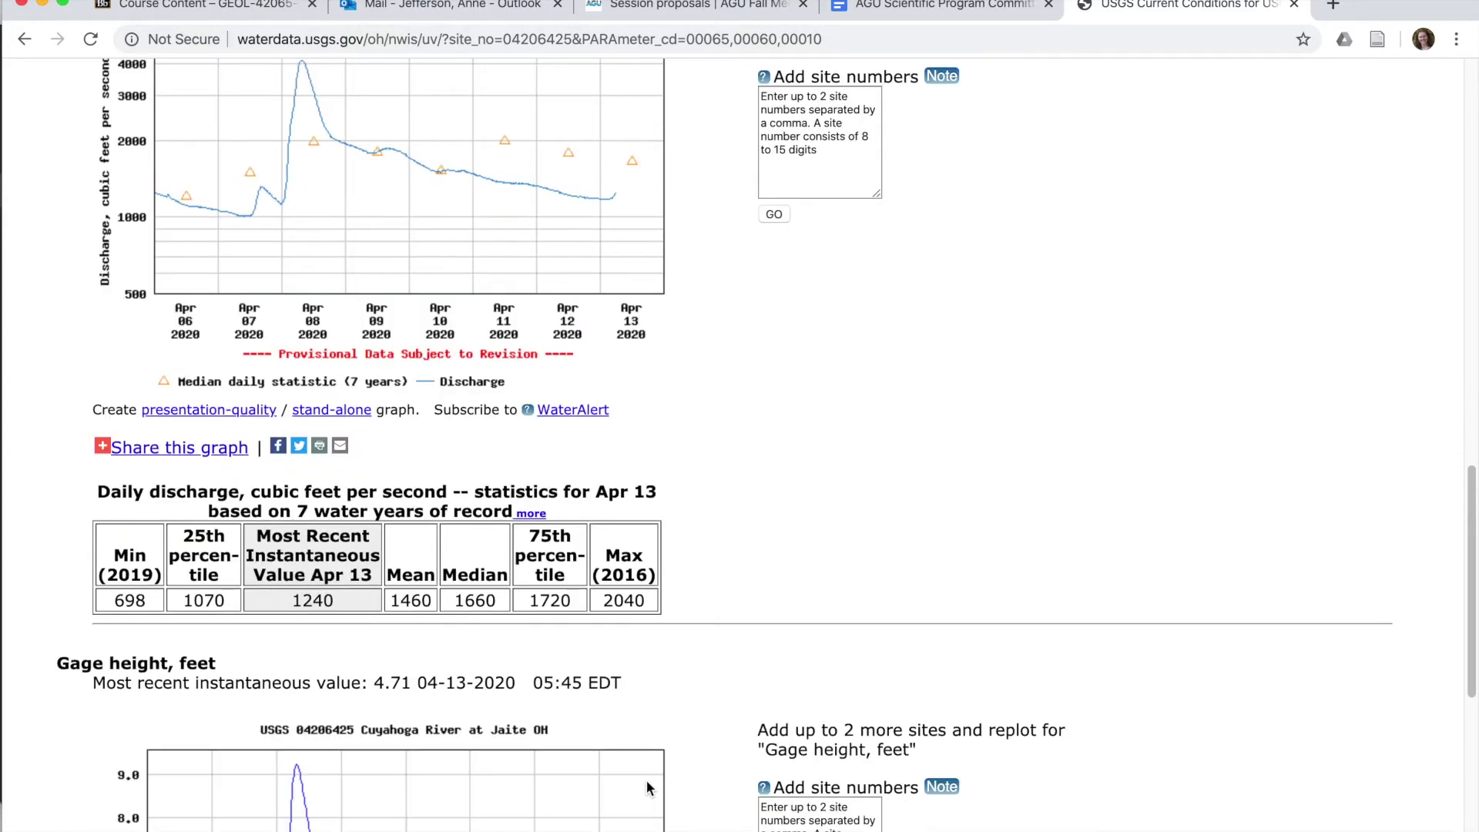
{"action": "scroll", "coordinate": [646, 780], "scroll_direction": "down", "scroll_amount": 7}
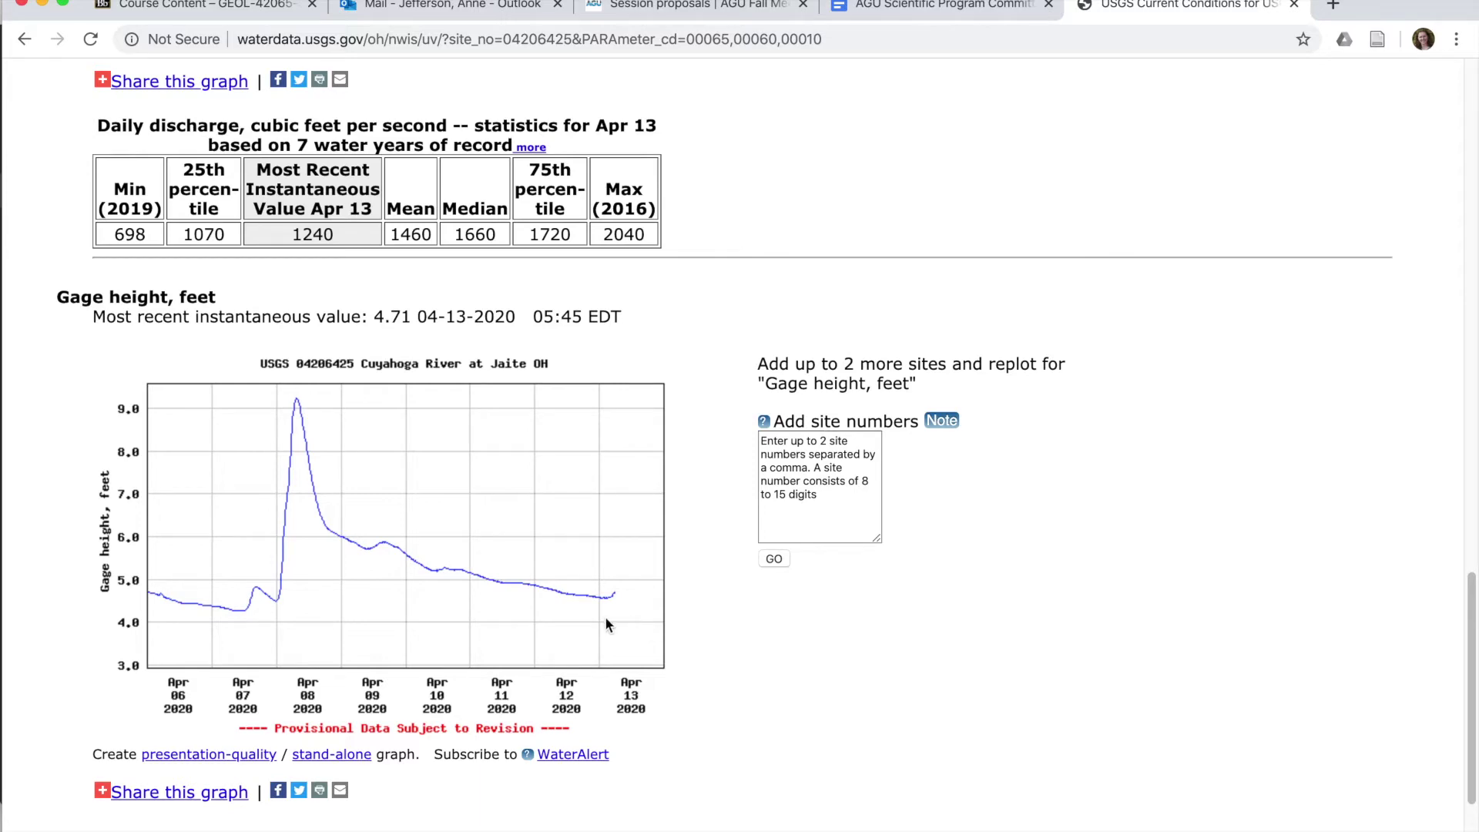
{"action": "scroll", "coordinate": [707, 304], "scroll_direction": "up", "scroll_amount": 3}
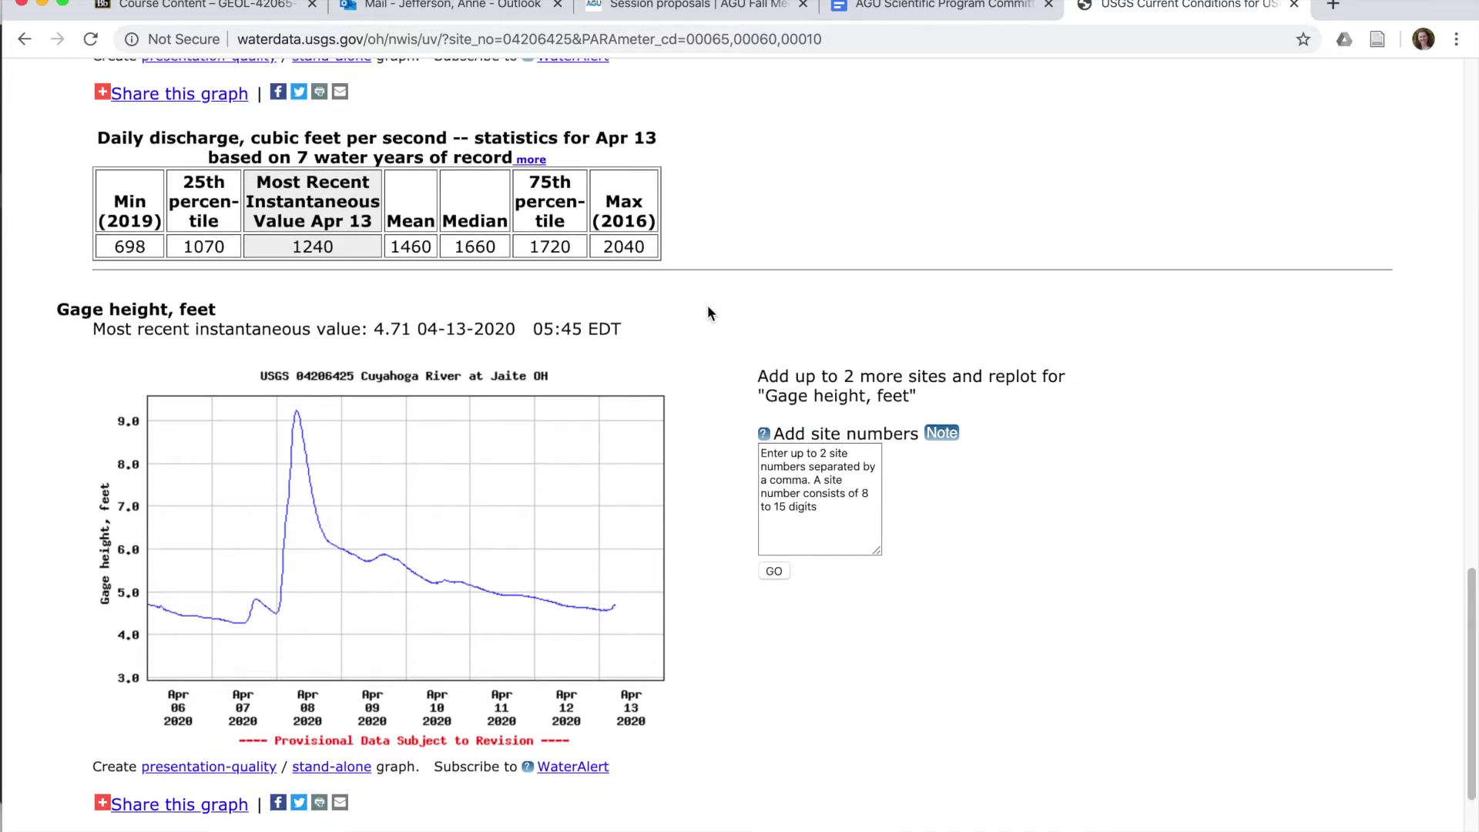
{"action": "scroll", "coordinate": [709, 310], "scroll_direction": "up", "scroll_amount": 3}
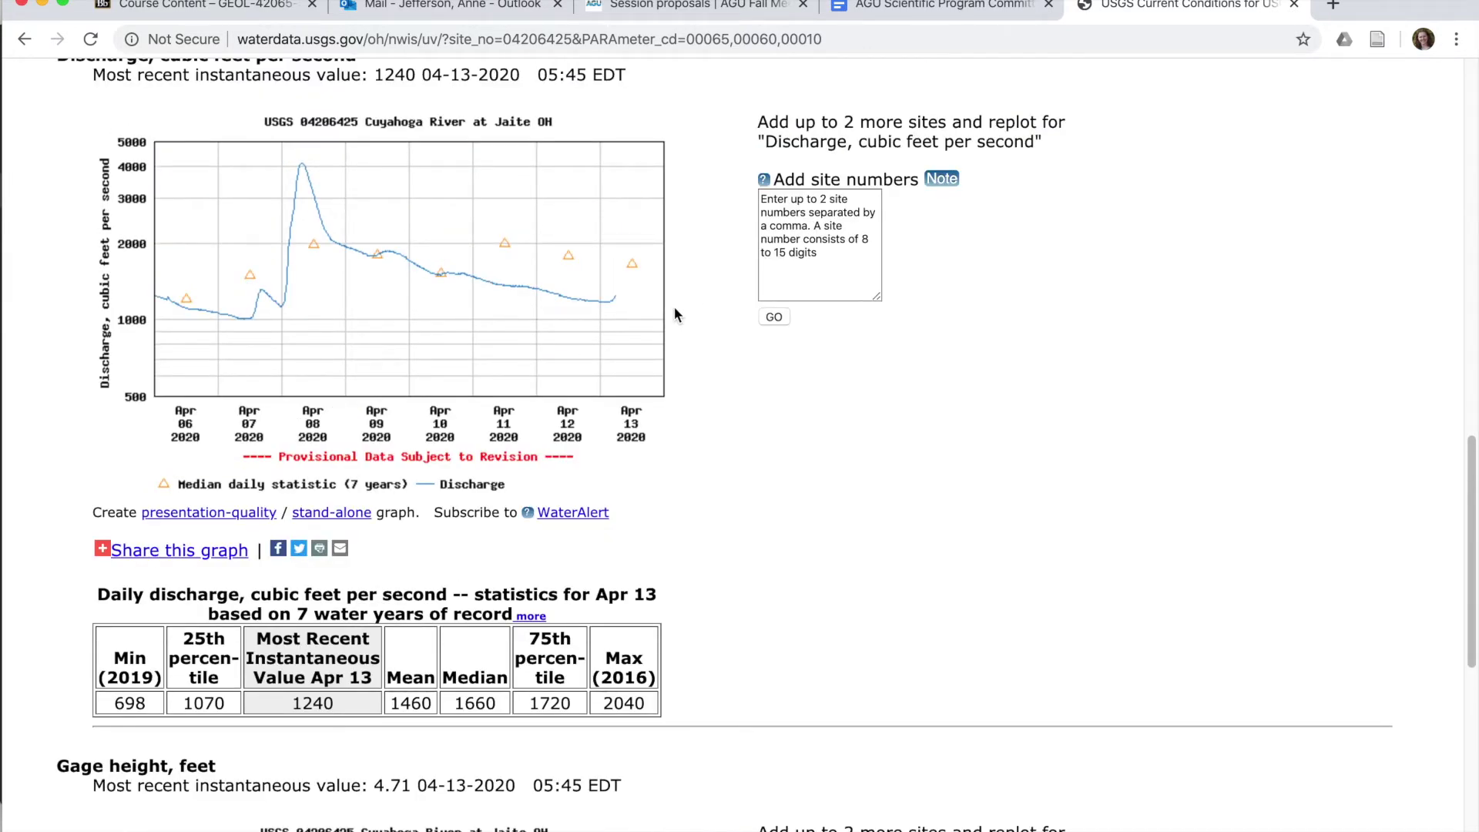
{"action": "scroll", "coordinate": [685, 137], "scroll_direction": "up", "scroll_amount": 1}
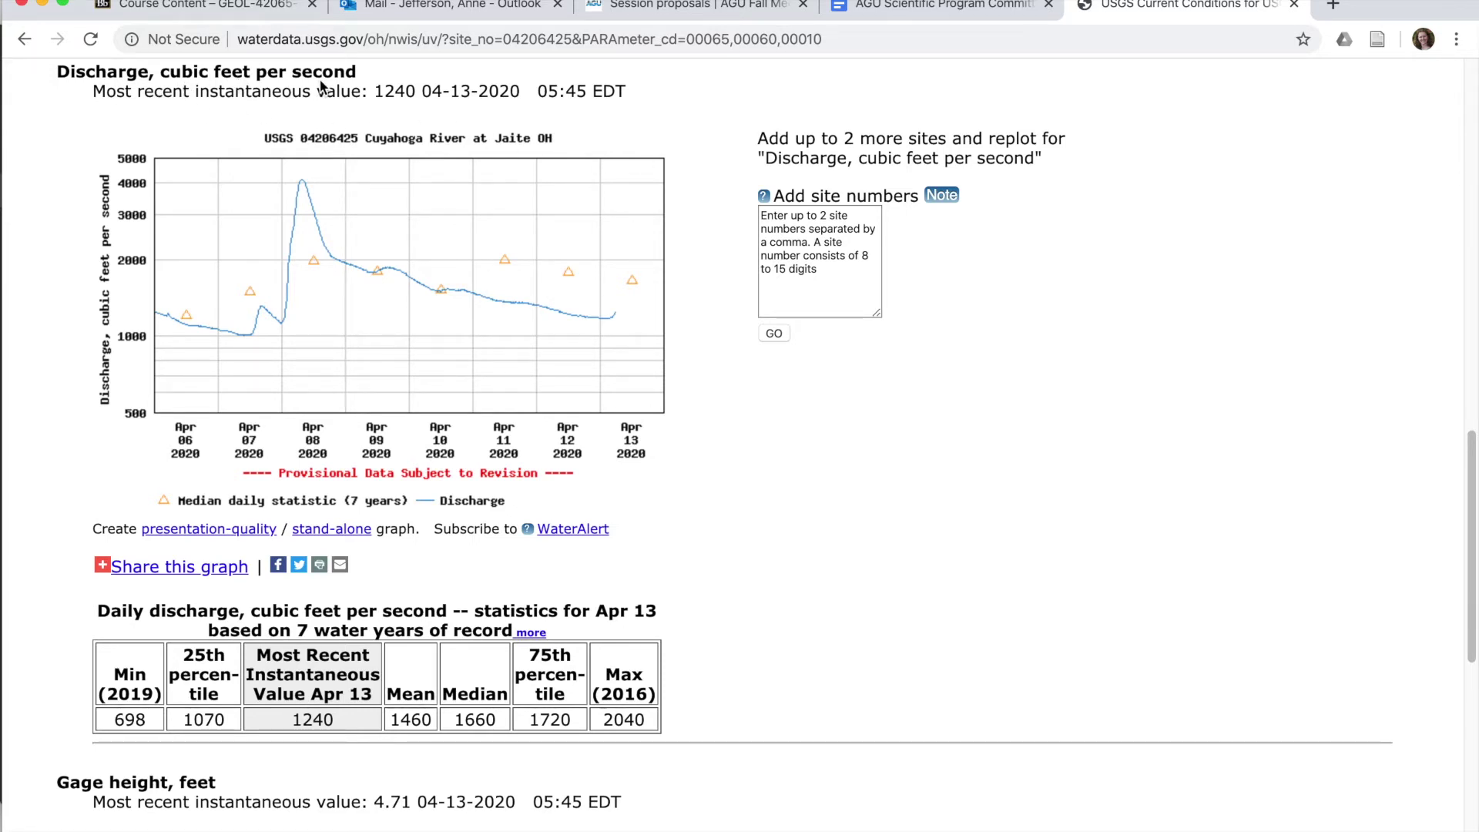
{"action": "scroll", "coordinate": [1068, 530], "scroll_direction": "up", "scroll_amount": 1}
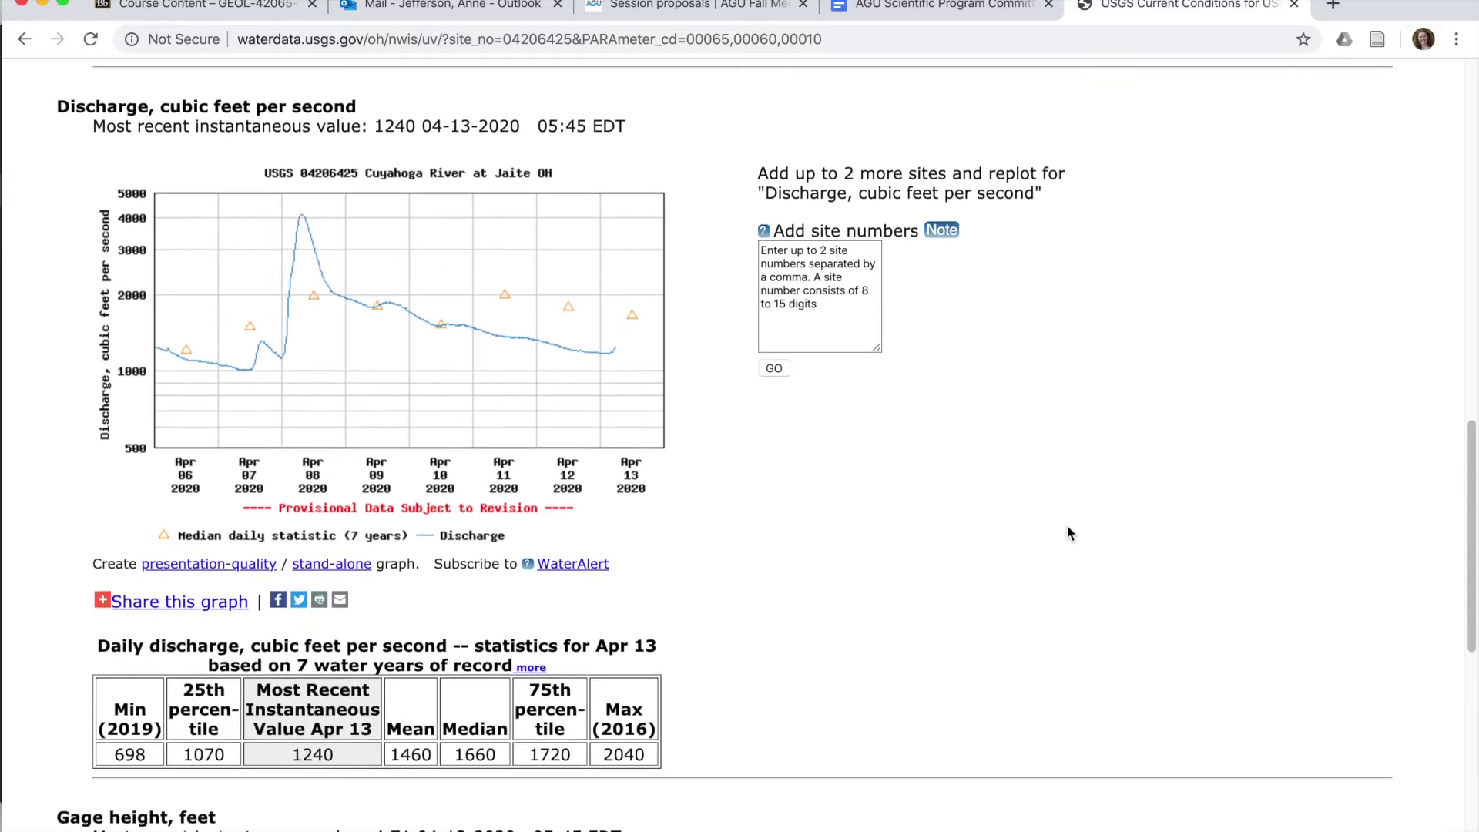
{"action": "scroll", "coordinate": [1067, 524], "scroll_direction": "up", "scroll_amount": 1}
{"action": "scroll", "coordinate": [1066, 524], "scroll_direction": "up", "scroll_amount": 10}
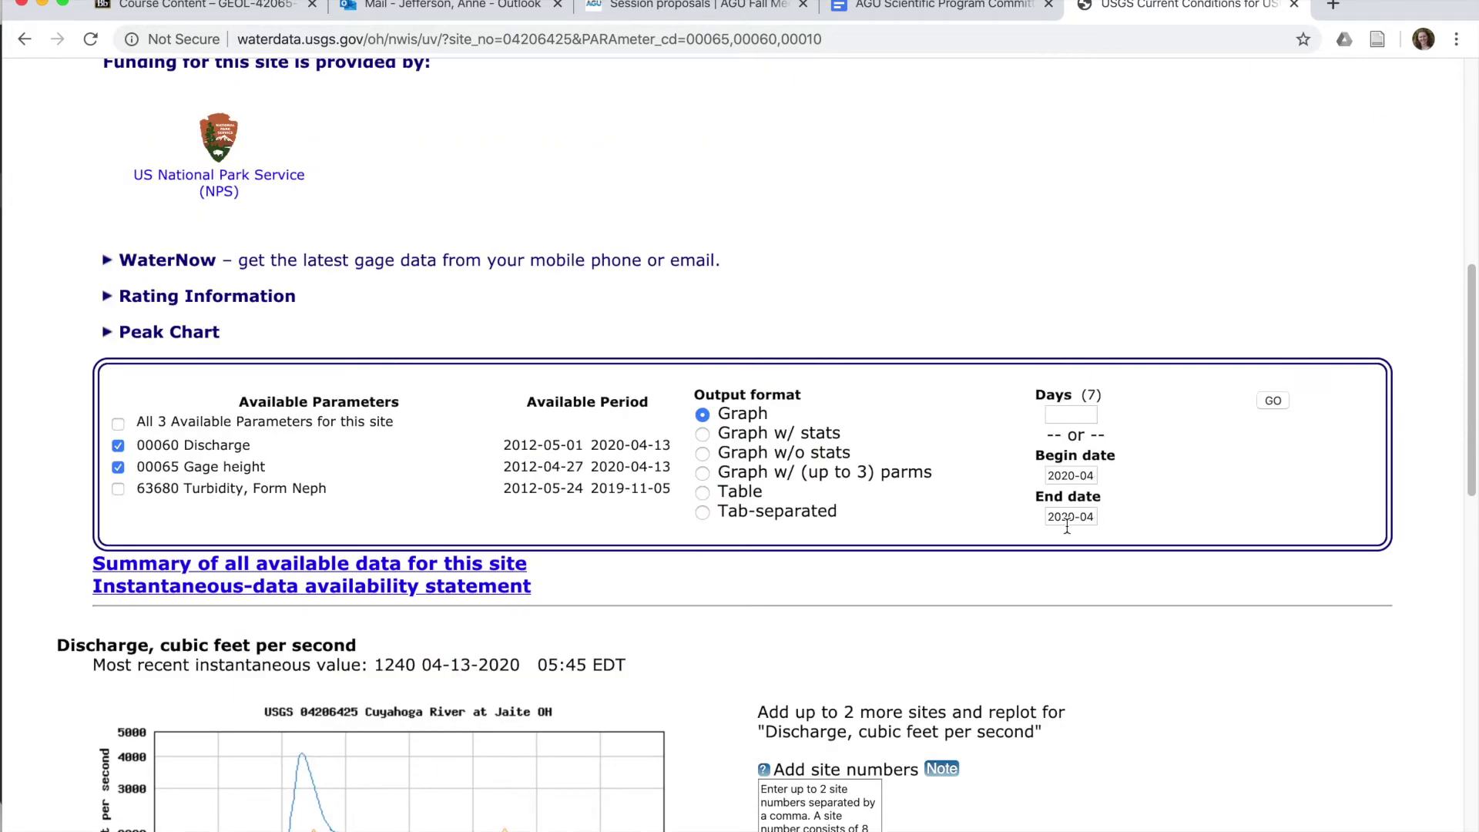
{"action": "scroll", "coordinate": [1067, 527], "scroll_direction": "up", "scroll_amount": 5}
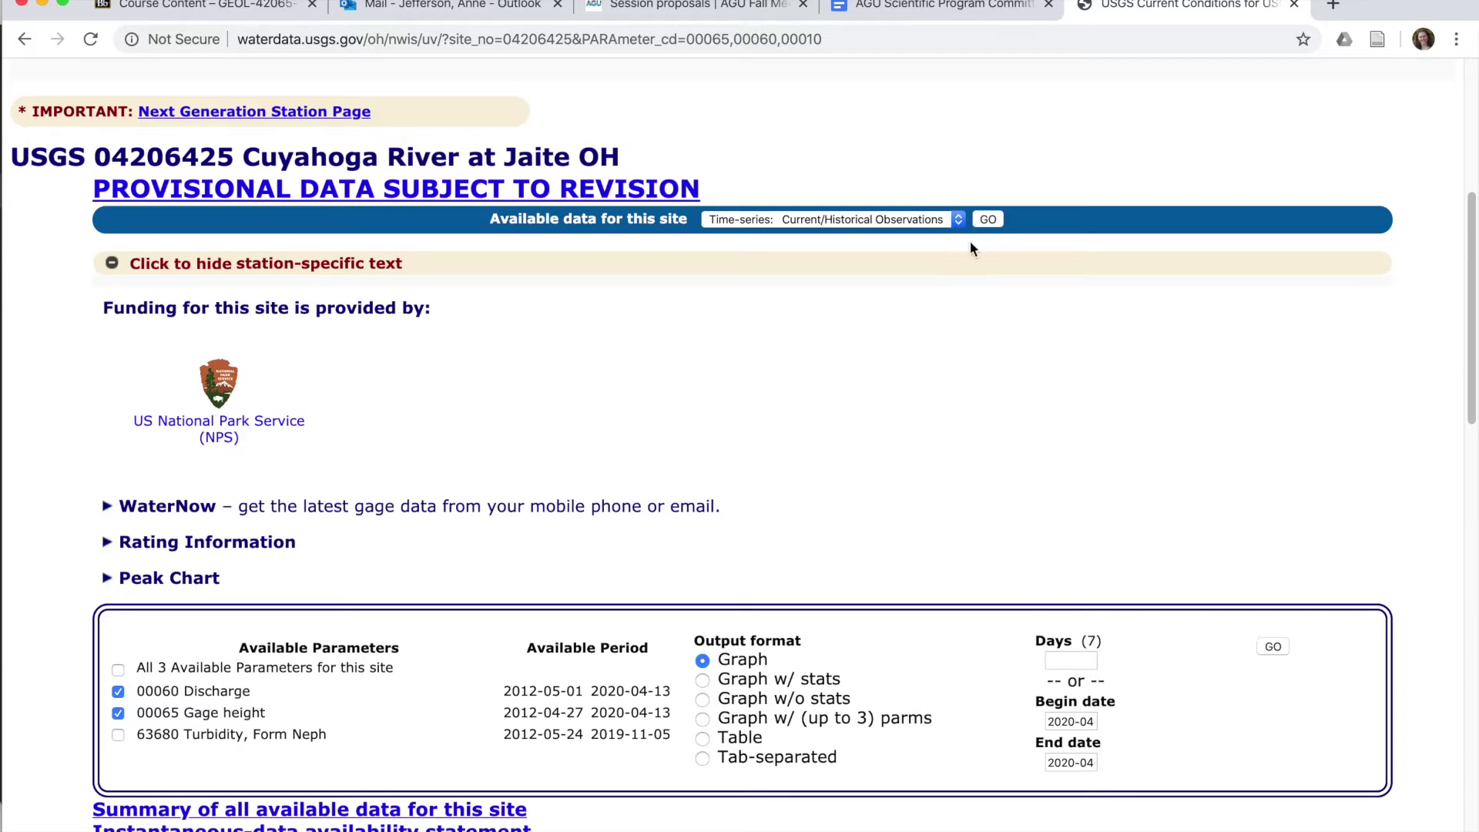
Open the station's Location map and pan it north to reveal Bedford and North Olmsted
{"action": "left_click", "coordinate": [960, 221]}
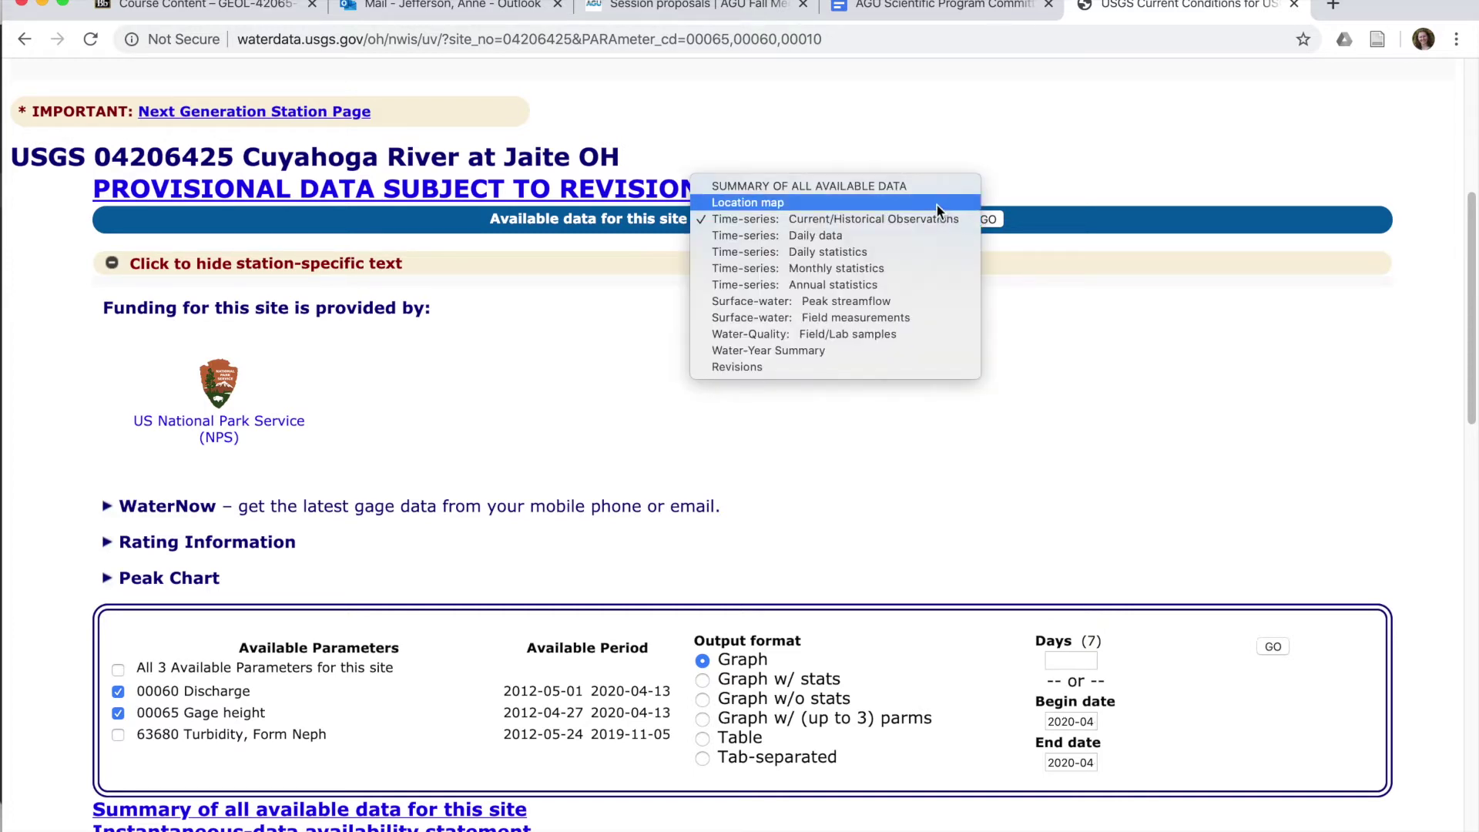
{"action": "left_click", "coordinate": [936, 205]}
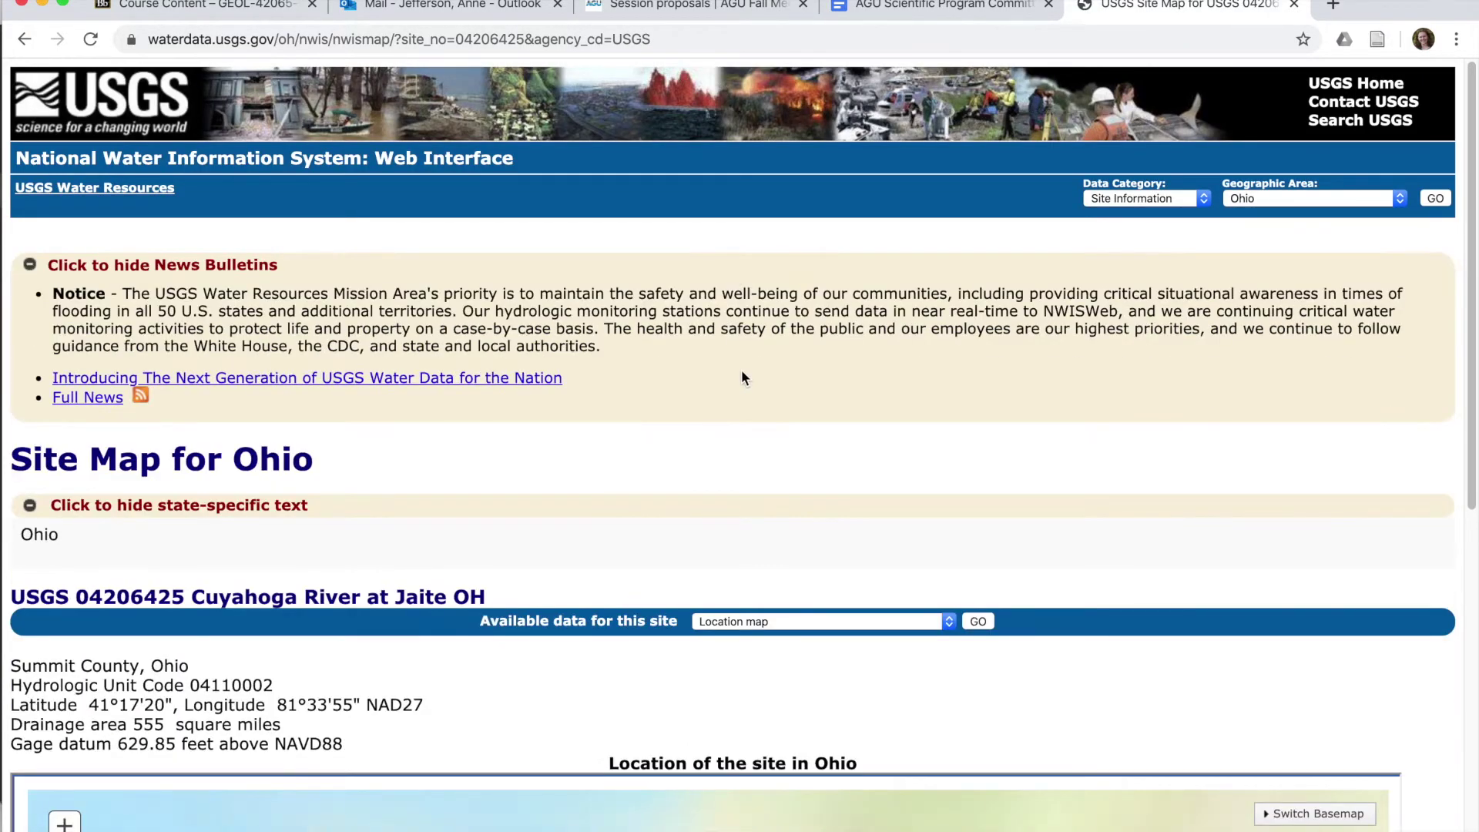
{"action": "scroll", "coordinate": [903, 660], "scroll_direction": "down", "scroll_amount": 3}
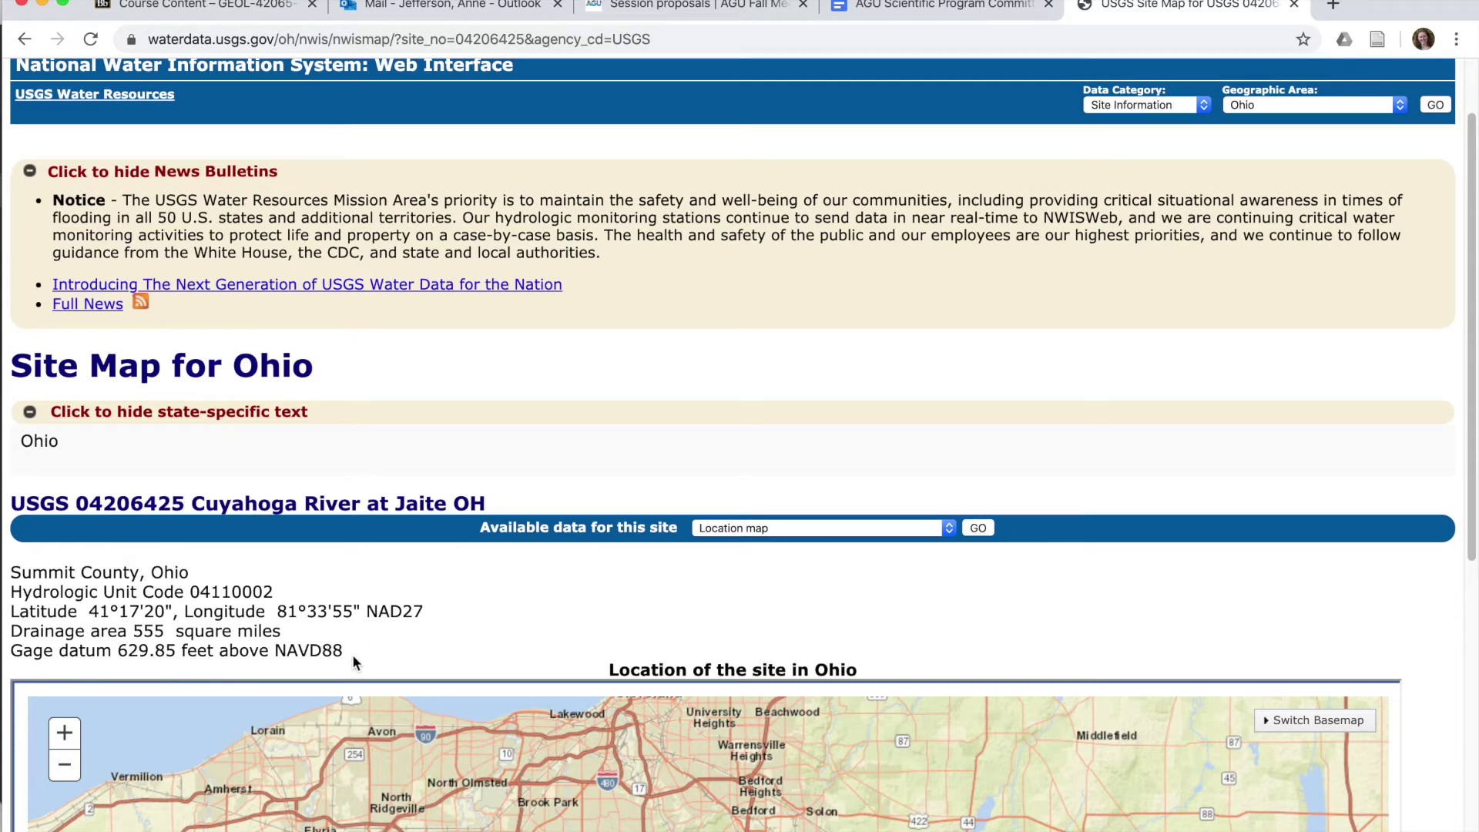
{"action": "scroll", "coordinate": [1195, 621], "scroll_direction": "down", "scroll_amount": 5}
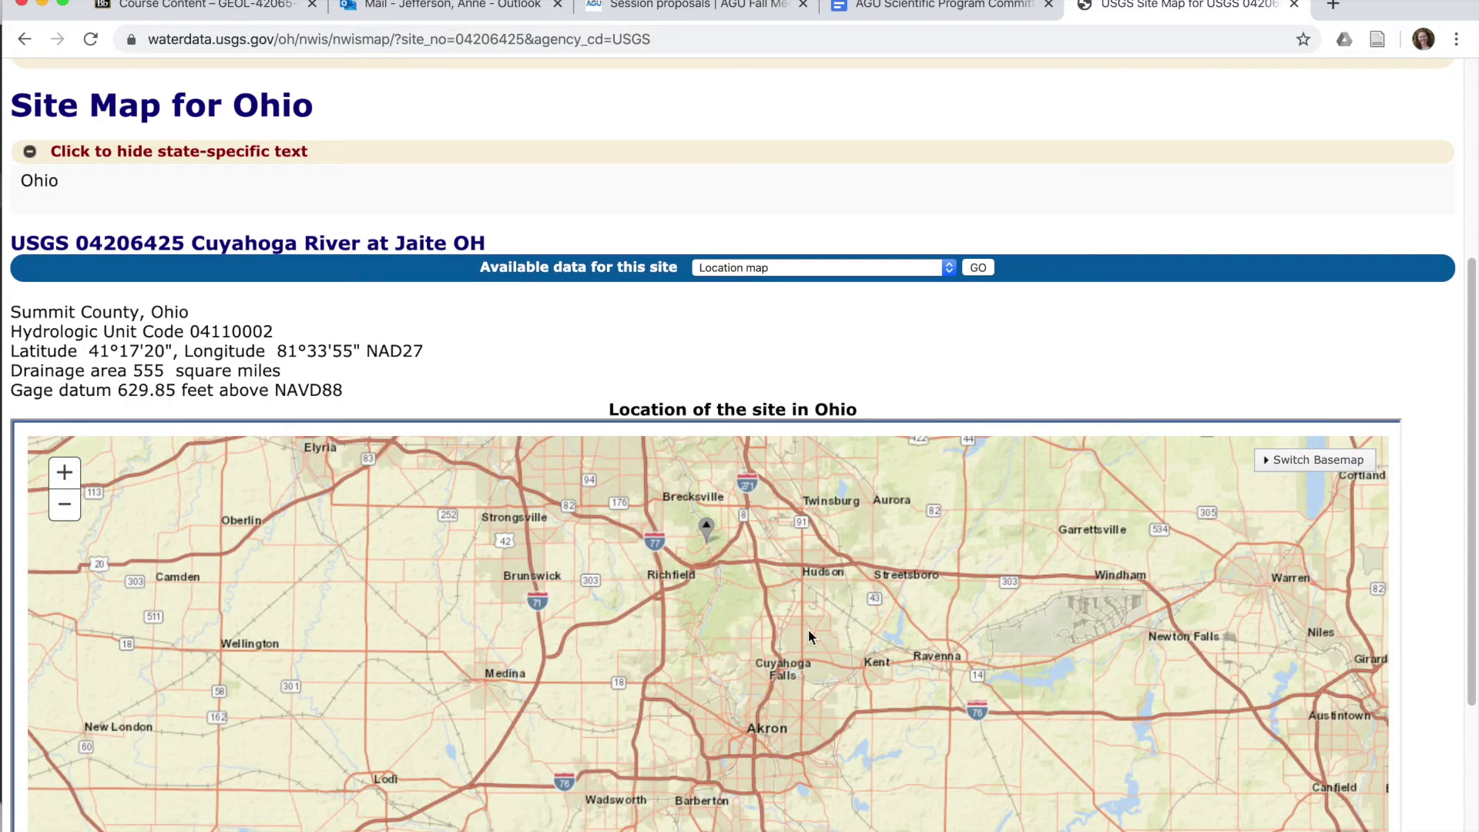
{"action": "left_click_drag", "start_coordinate": [727, 604], "coordinate": [728, 673]}
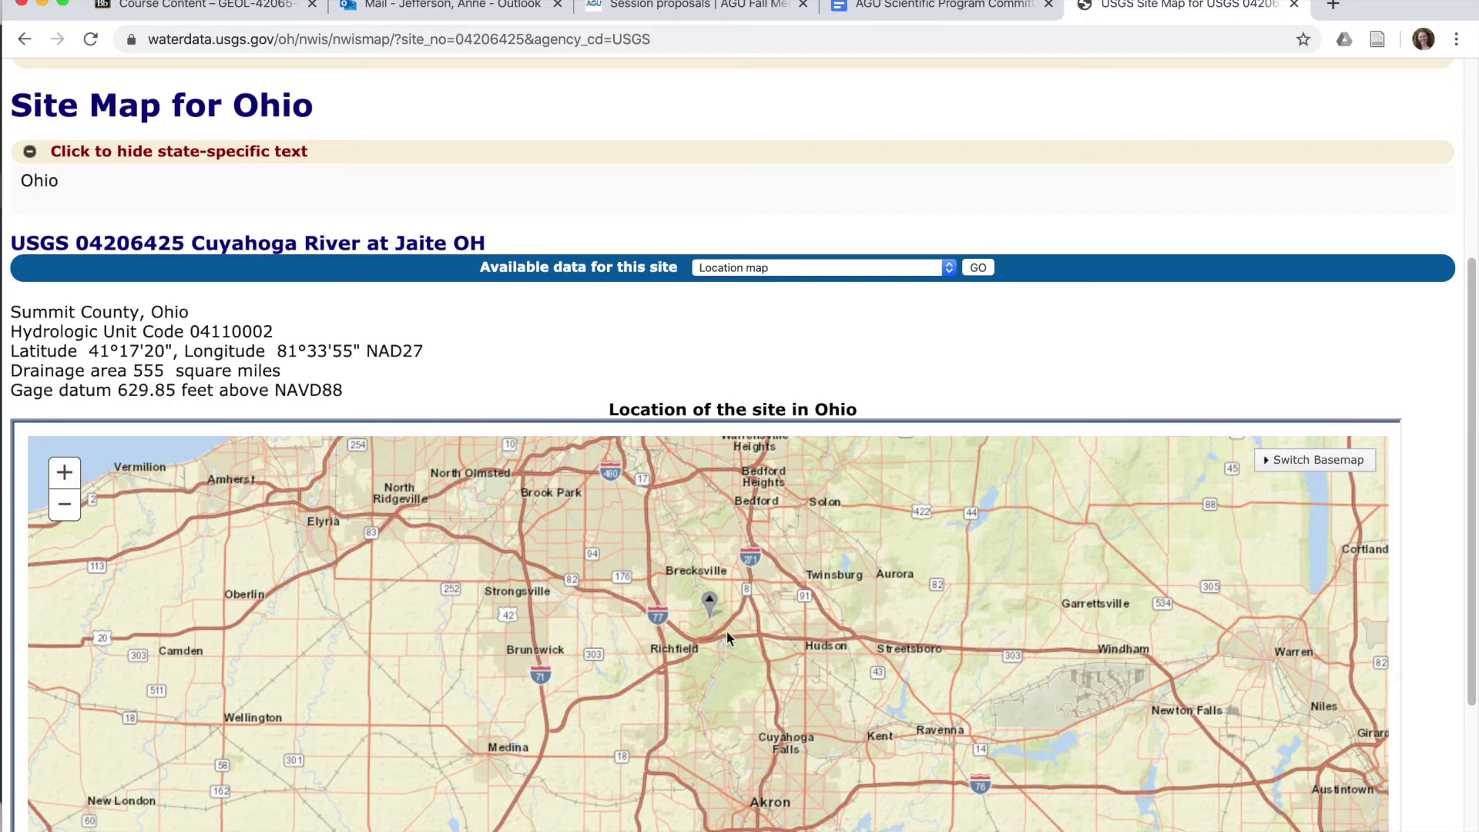
Zoom the map in three levels and center the gage marker beside the Cuyahoga near Riverview Rd
{"action": "left_click", "coordinate": [65, 472]}
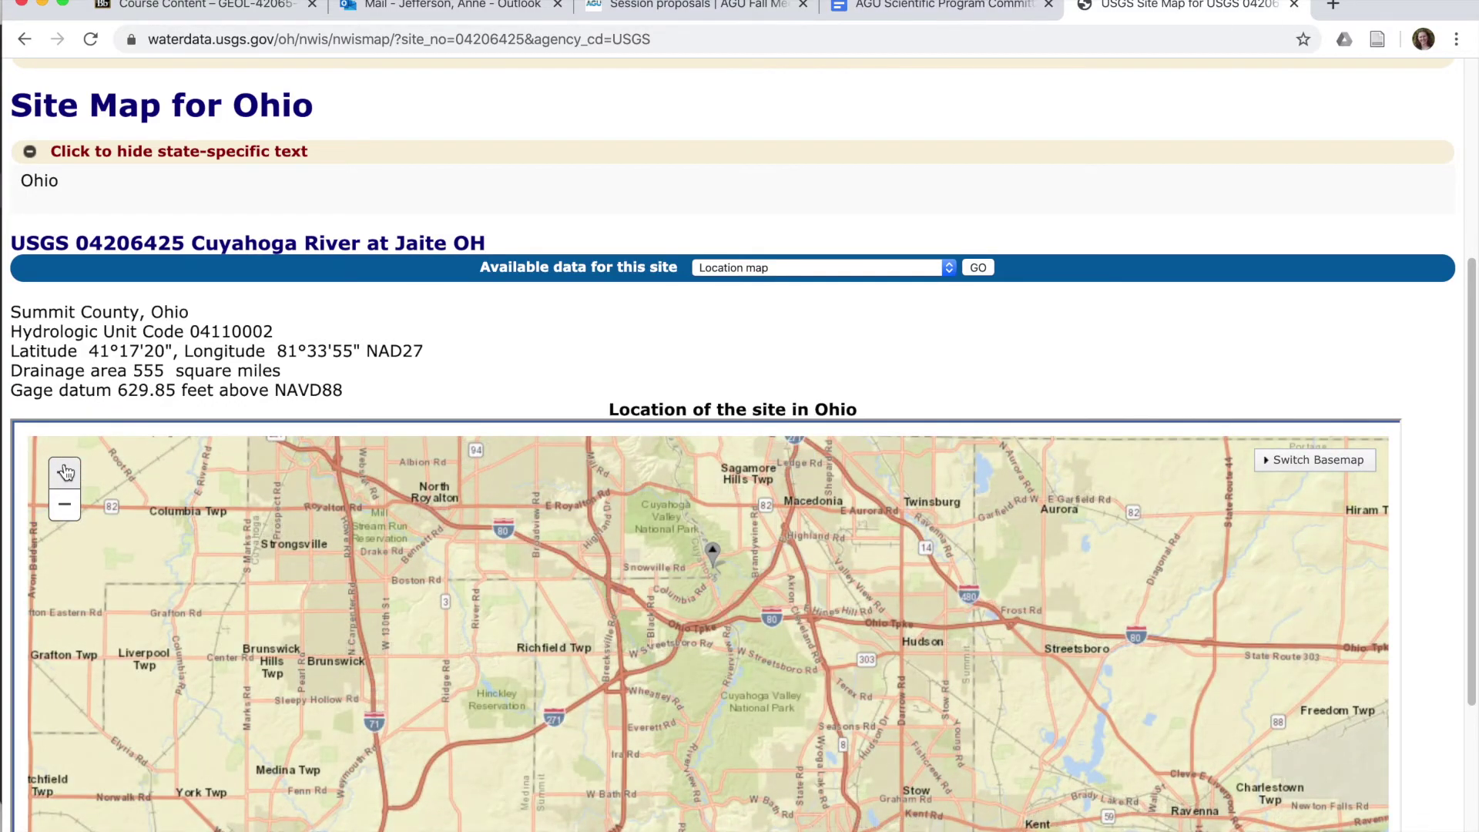
{"action": "left_click", "coordinate": [64, 472]}
{"action": "left_click", "coordinate": [64, 472]}
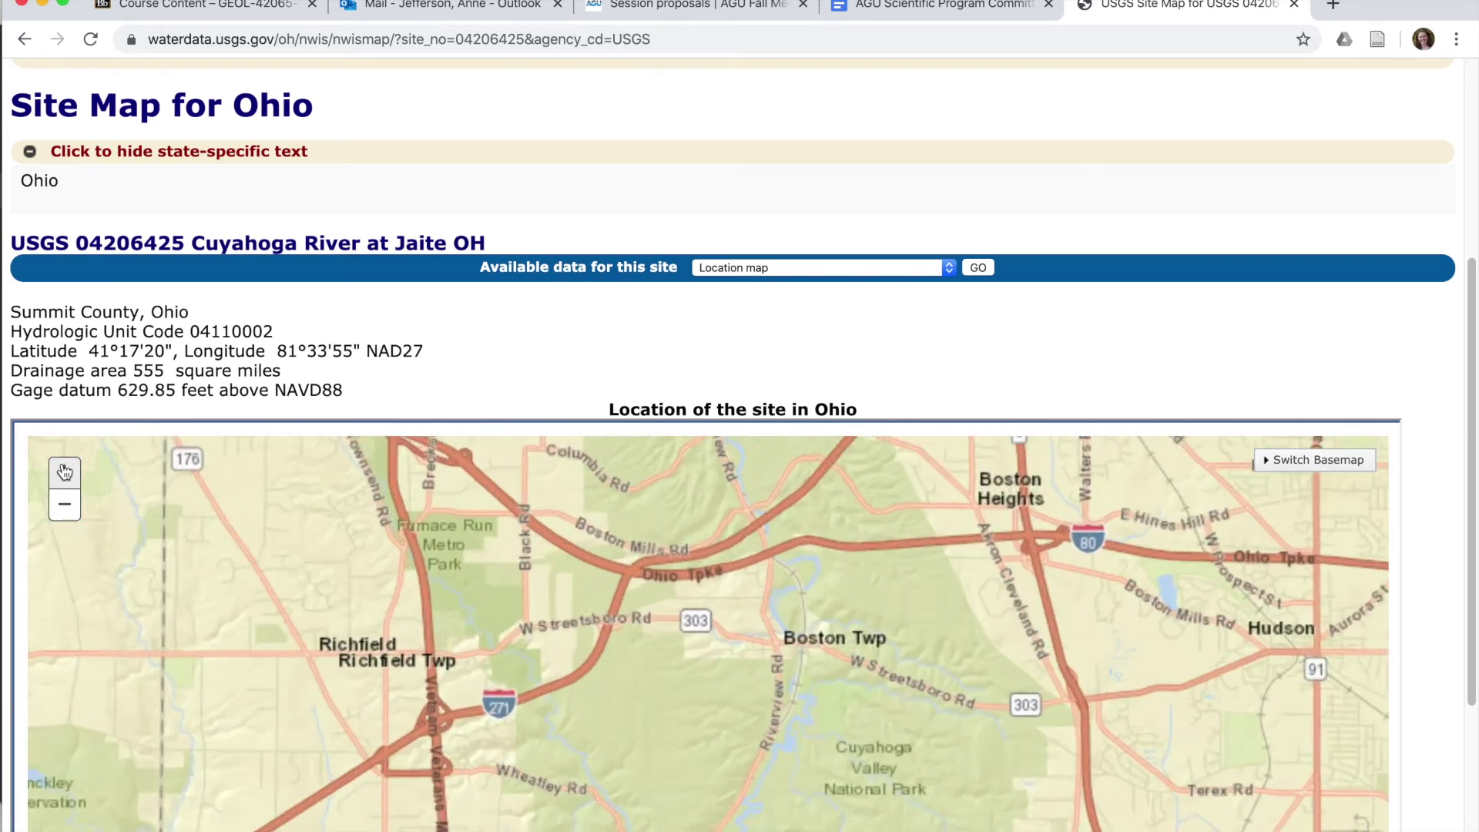
{"action": "left_click_drag", "start_coordinate": [796, 556], "coordinate": [823, 828]}
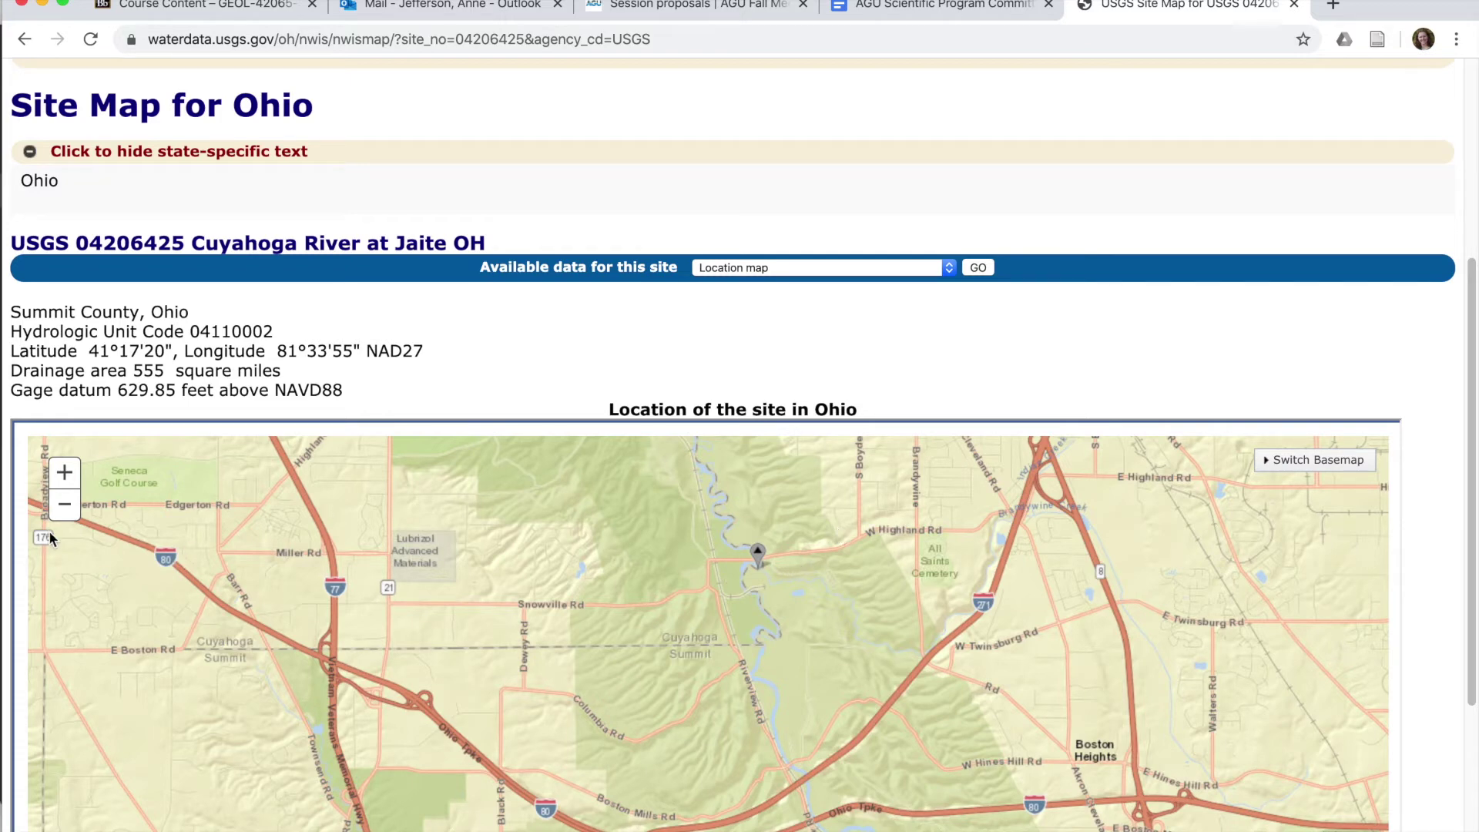
Zoom the Jaite map out three levels to a regional view from Lorain to Warren
{"action": "left_click", "coordinate": [60, 510]}
{"action": "left_click", "coordinate": [55, 512]}
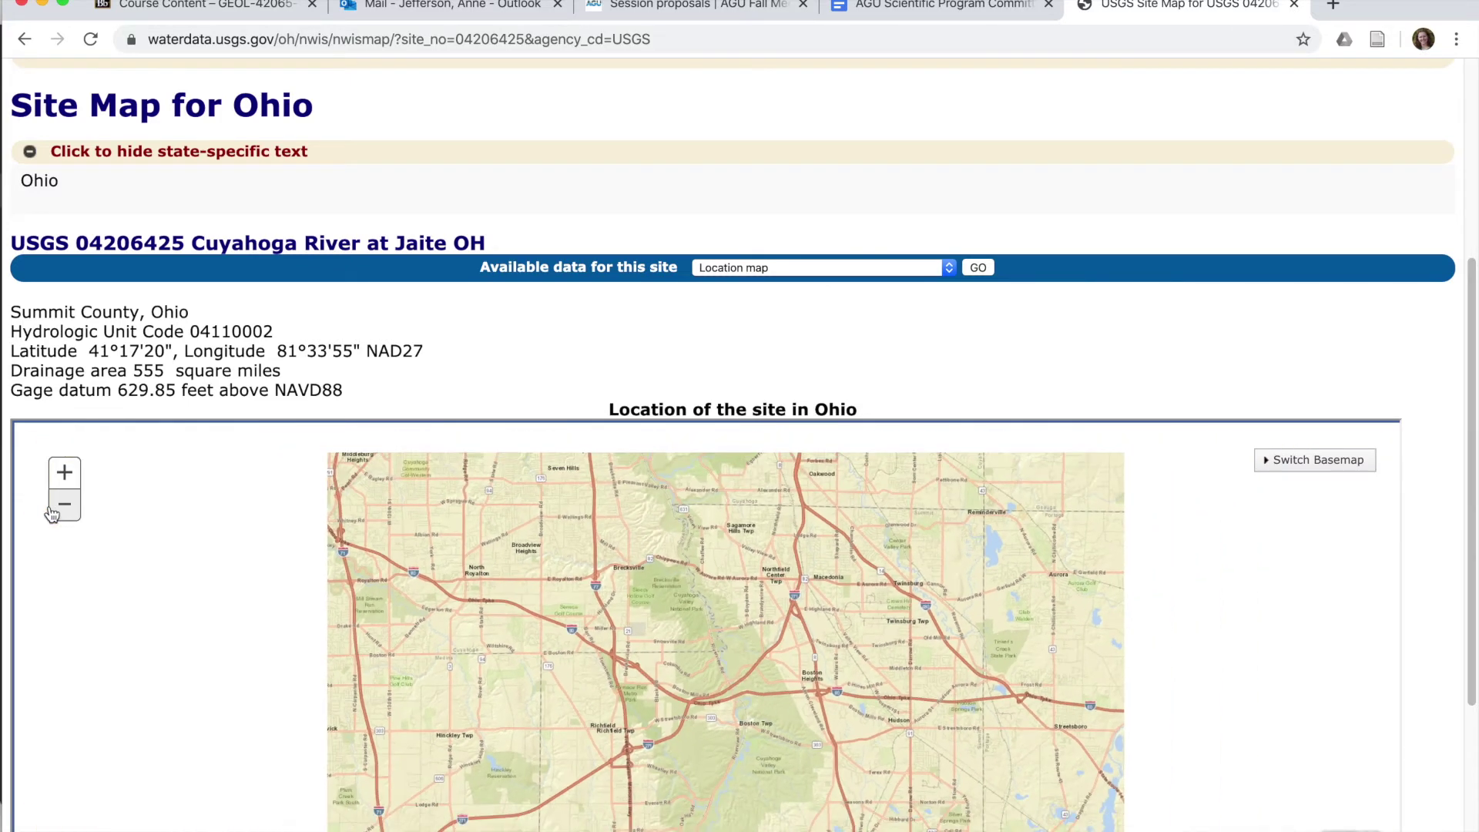
{"action": "left_click", "coordinate": [52, 510]}
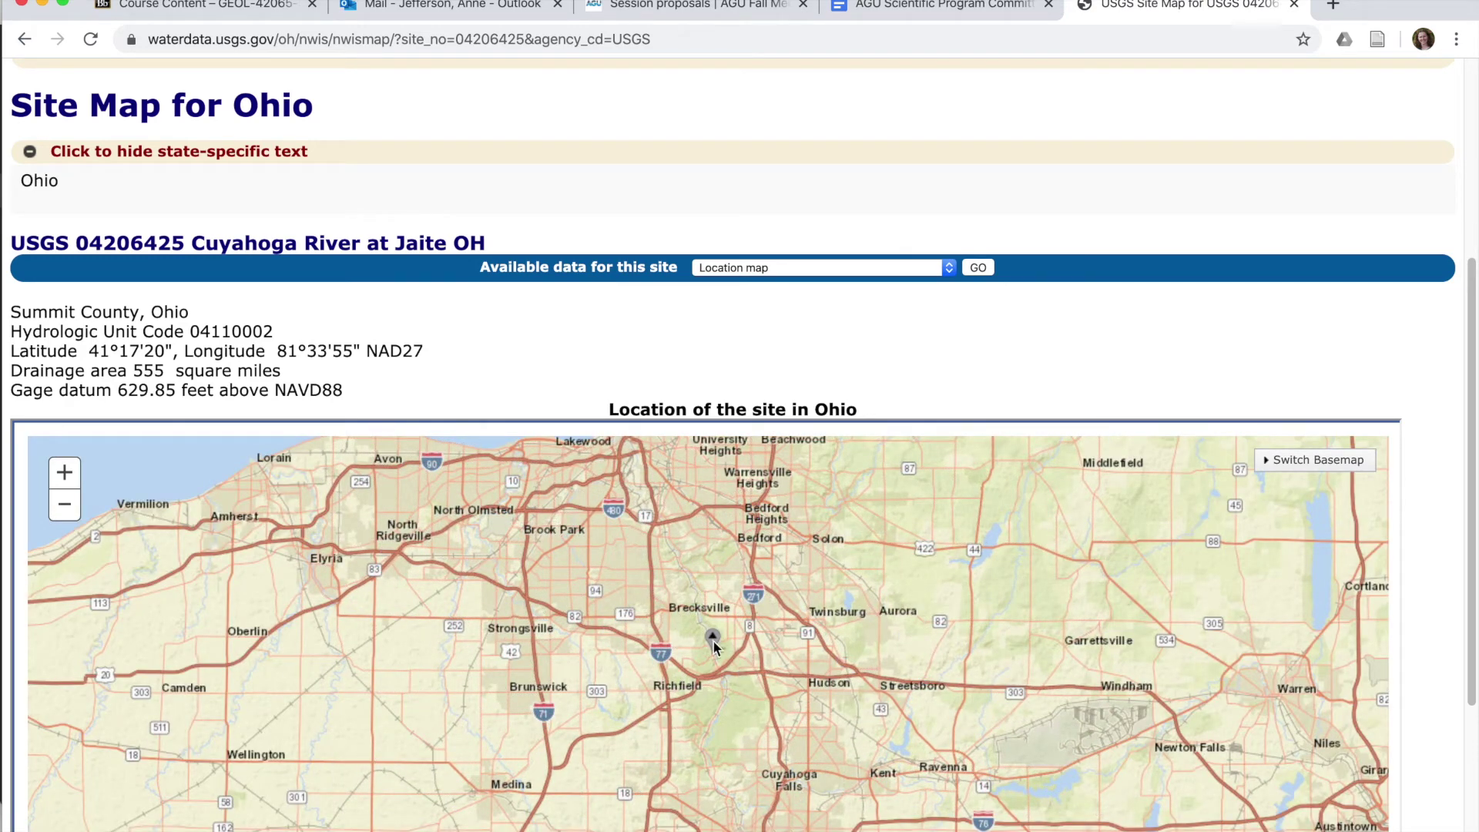
Show the summary of all available data for the Jaite site and scroll its inventory
{"action": "left_click", "coordinate": [949, 270]}
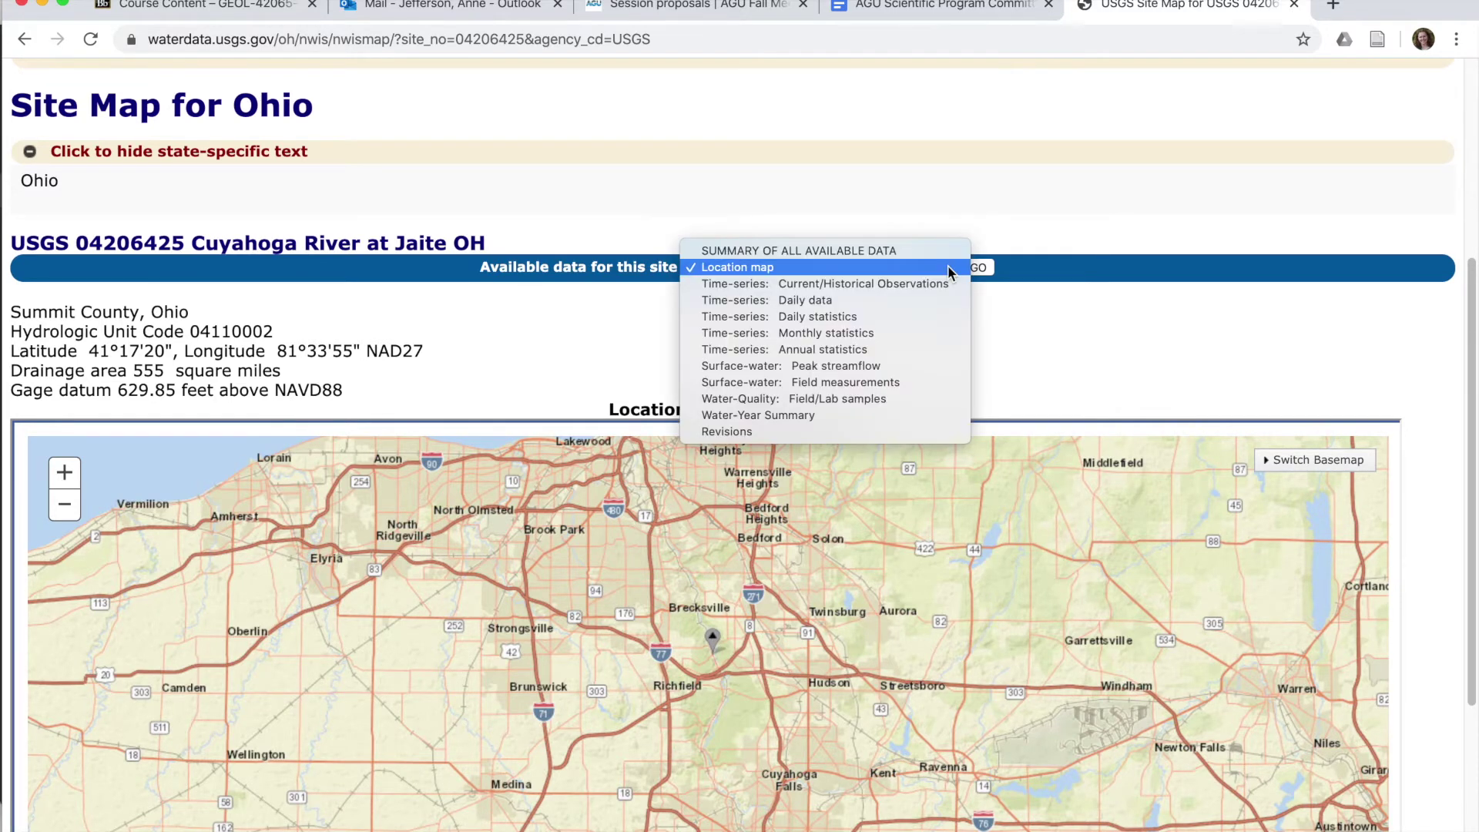
{"action": "left_click", "coordinate": [906, 256]}
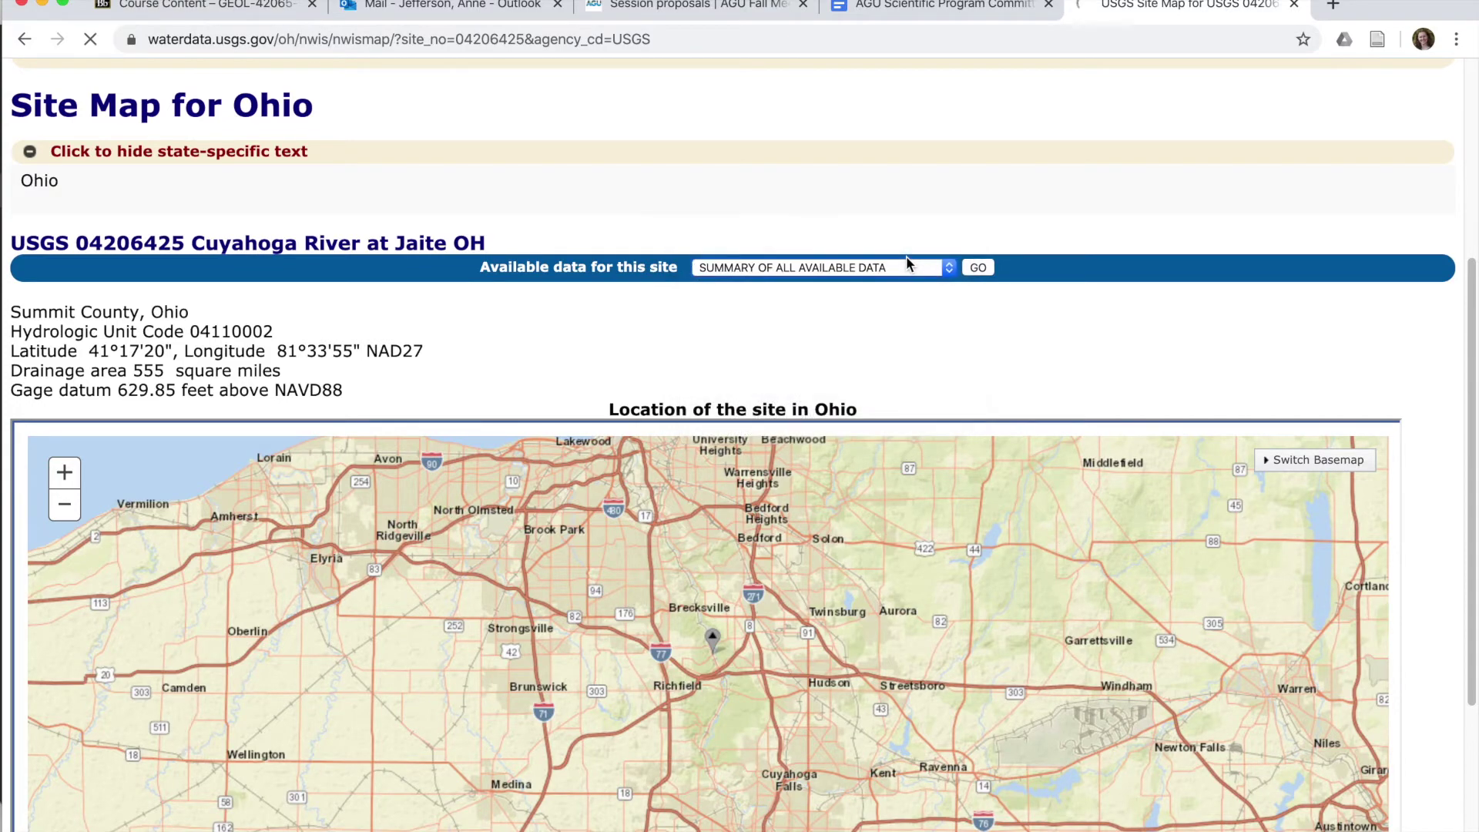
{"action": "scroll", "coordinate": [959, 532], "scroll_direction": "down", "scroll_amount": 5}
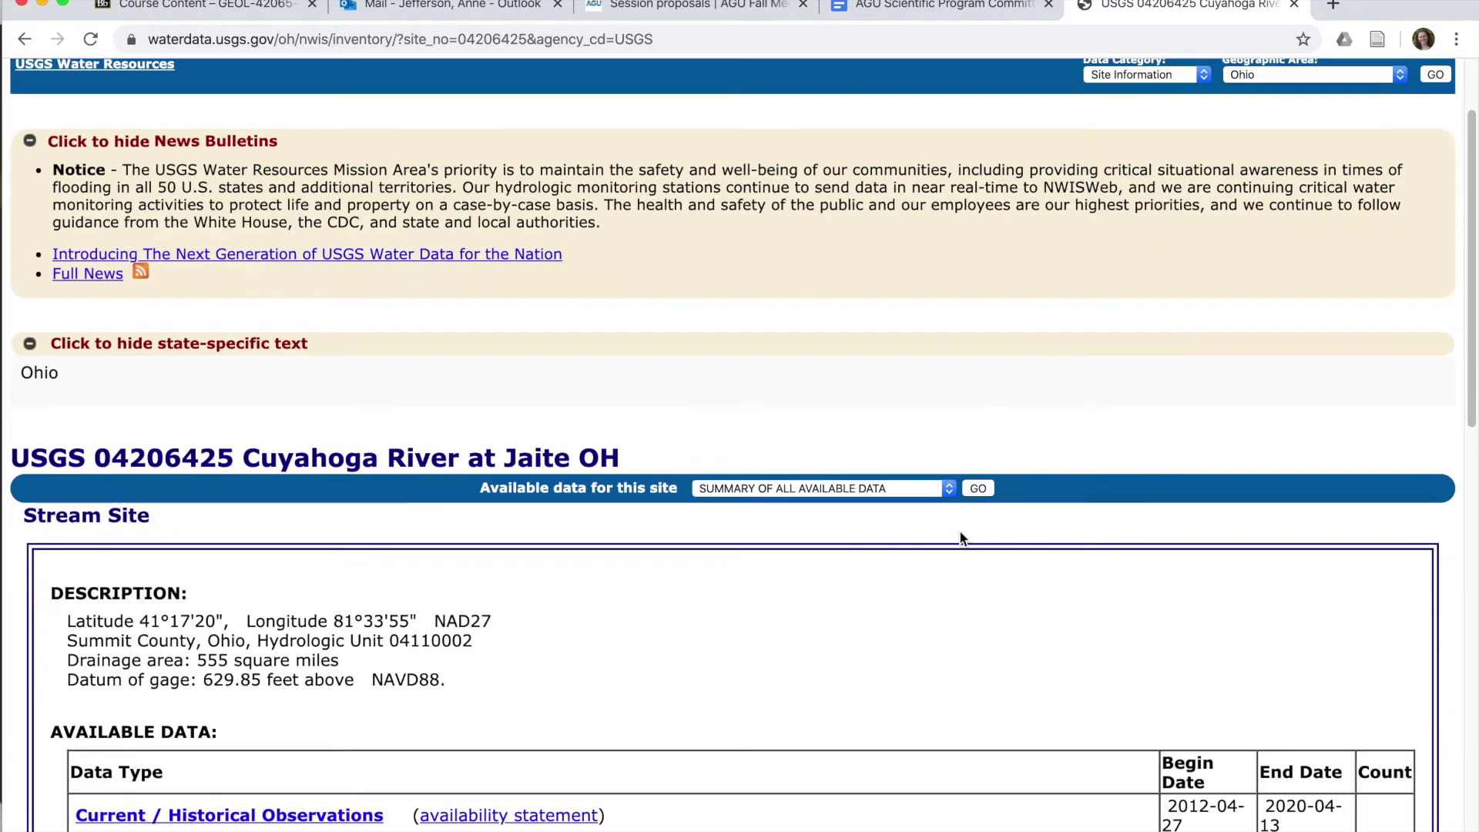
{"action": "scroll", "coordinate": [960, 530], "scroll_direction": "down", "scroll_amount": 1}
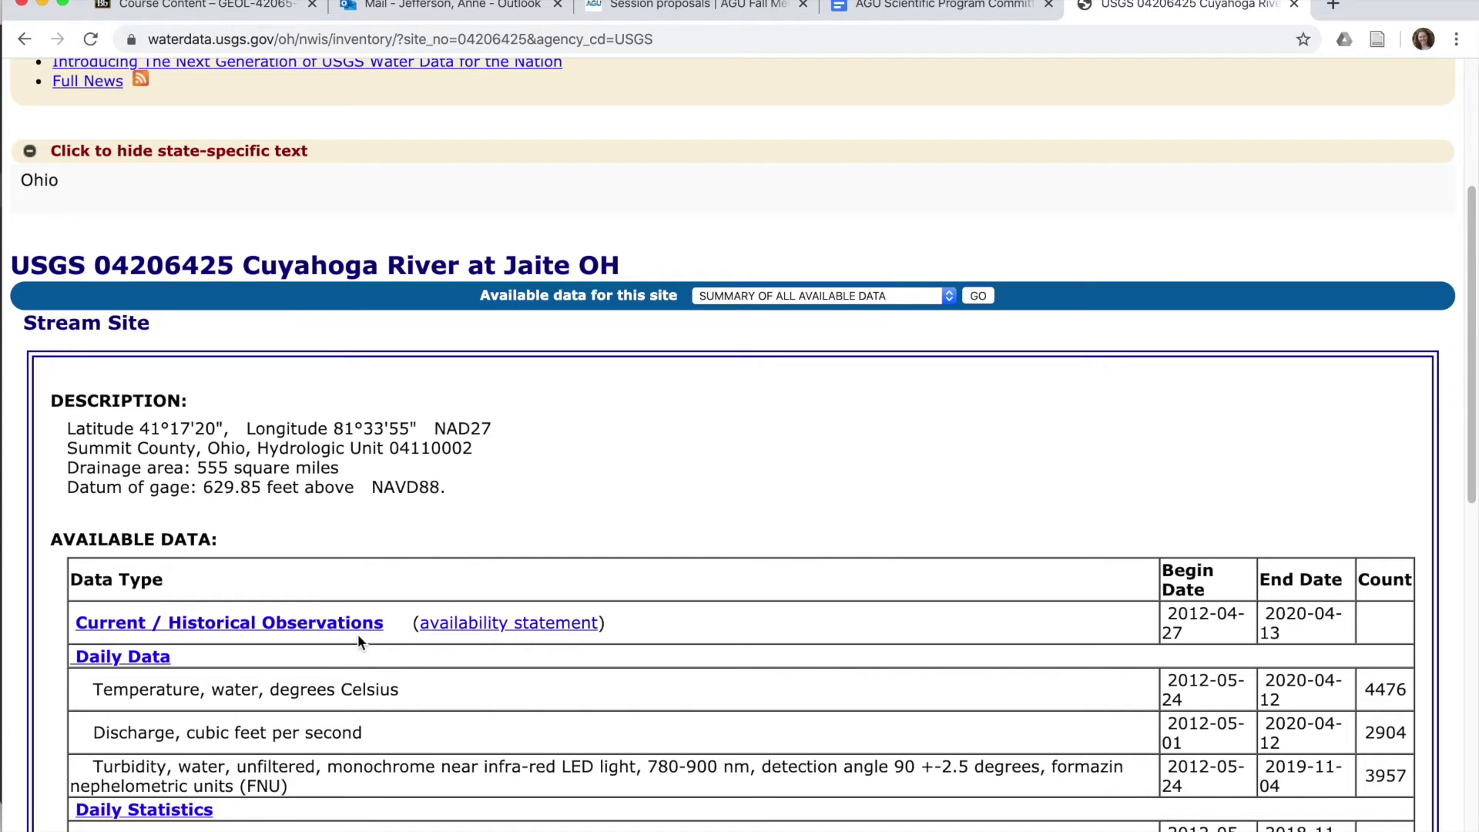
{"action": "scroll", "coordinate": [752, 523], "scroll_direction": "down", "scroll_amount": 5}
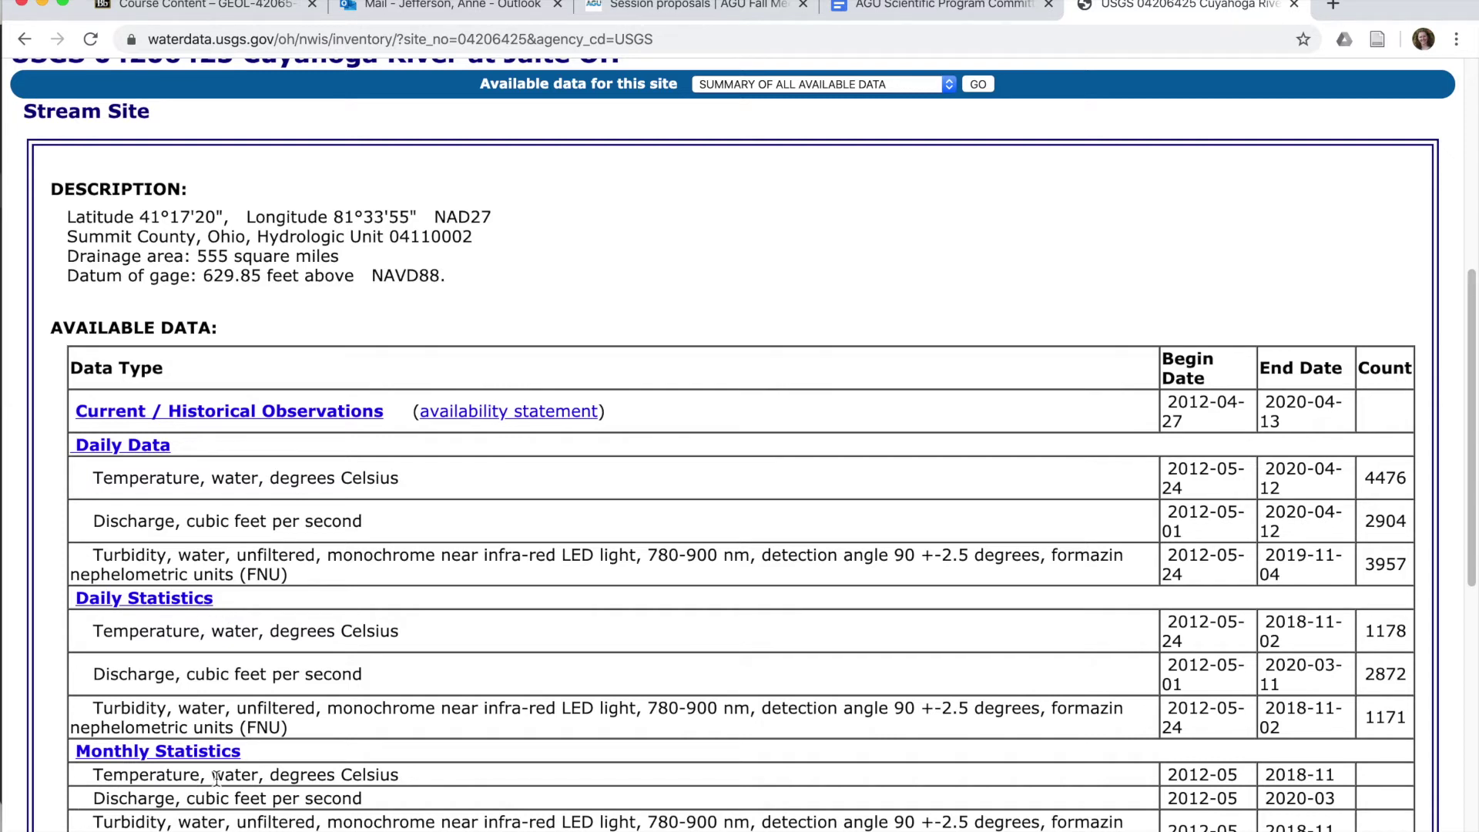
Scroll to the bottom of the inventory and open the Water-Year Summary for site 04206425
{"action": "scroll", "coordinate": [255, 763], "scroll_direction": "down", "scroll_amount": 3}
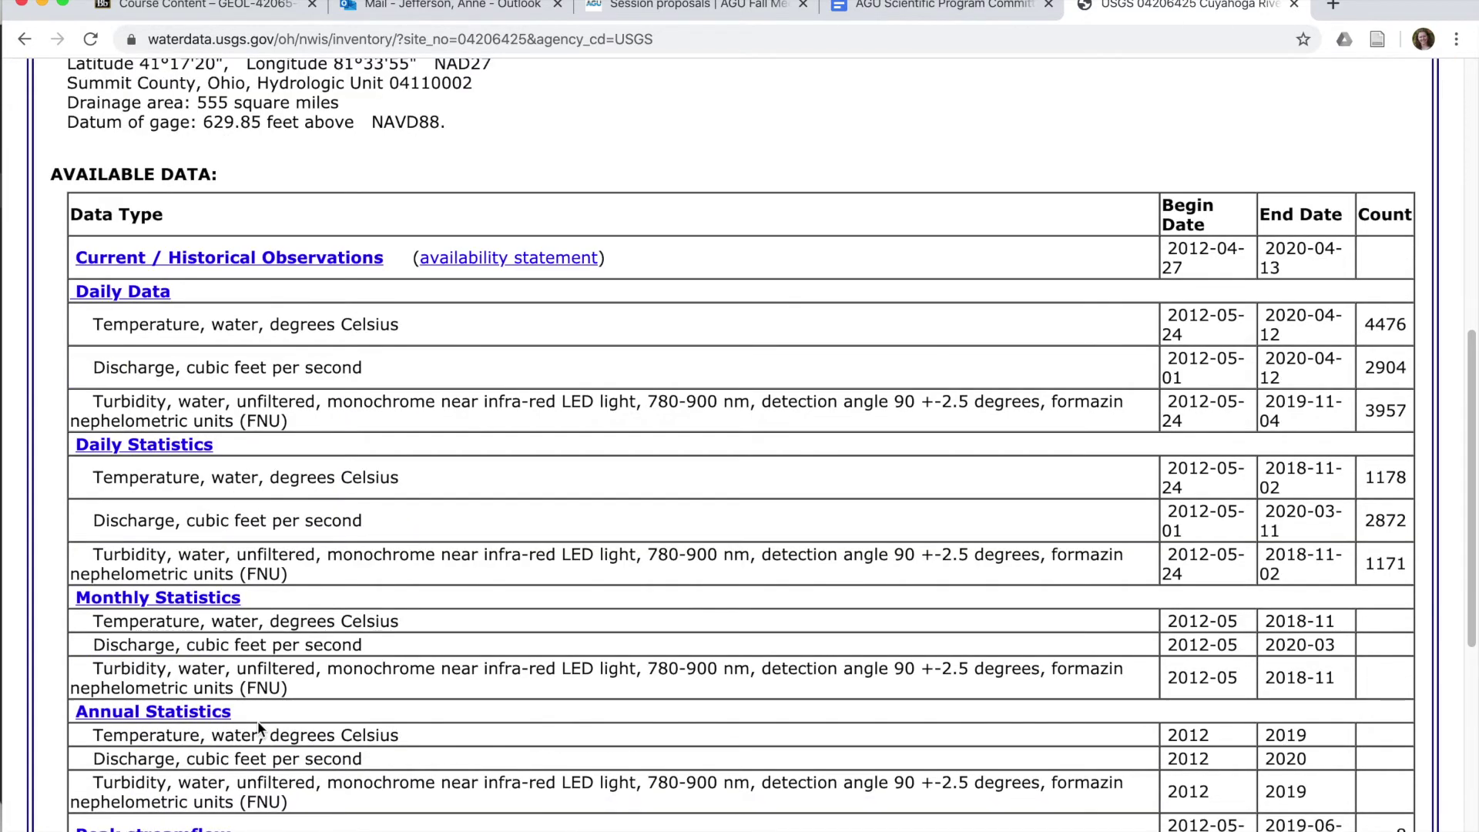
{"action": "scroll", "coordinate": [258, 728], "scroll_direction": "down", "scroll_amount": 2}
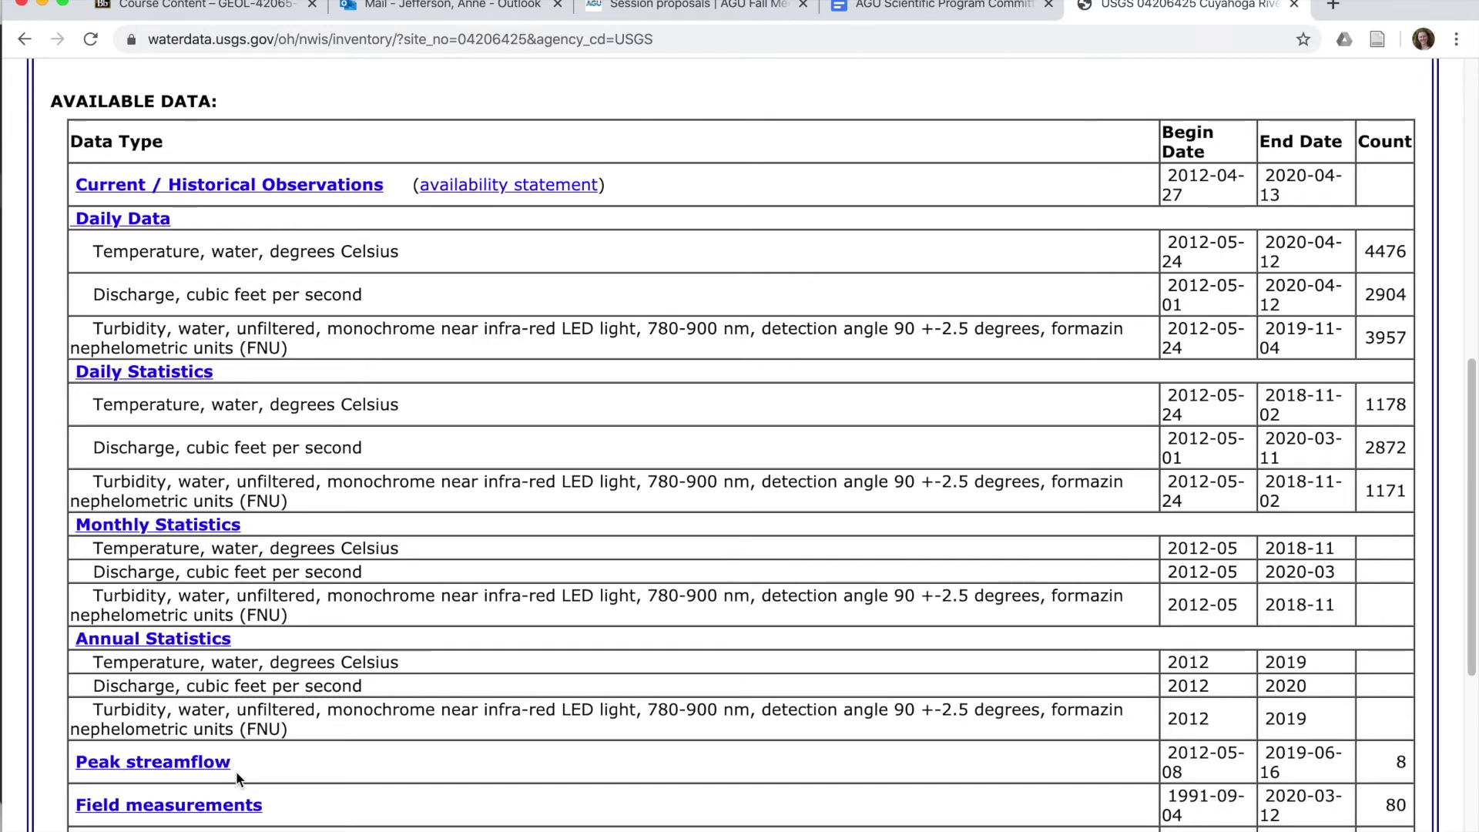
{"action": "scroll", "coordinate": [267, 823], "scroll_direction": "down", "scroll_amount": 1}
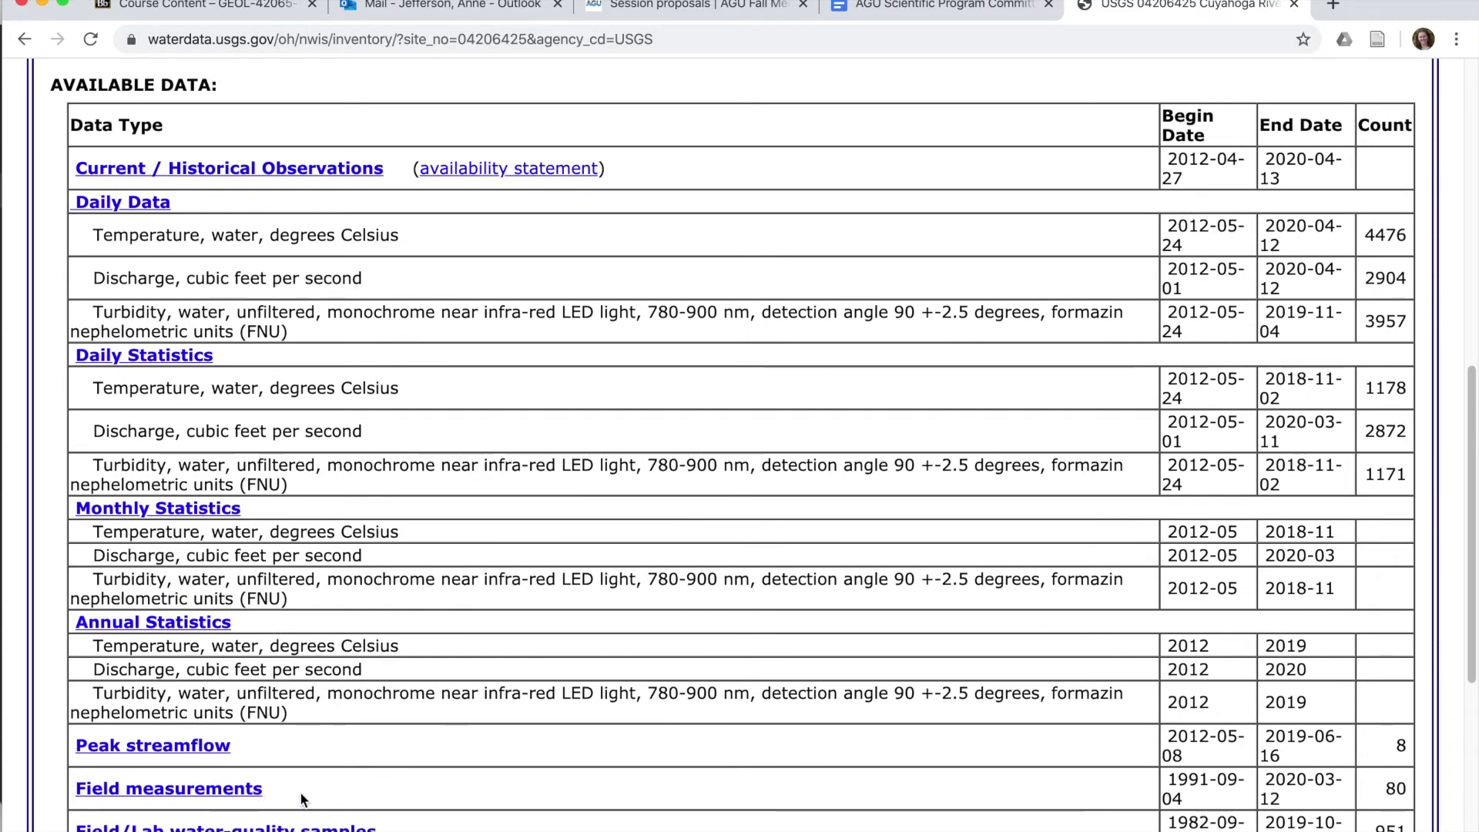
{"action": "scroll", "coordinate": [302, 801], "scroll_direction": "down", "scroll_amount": 1}
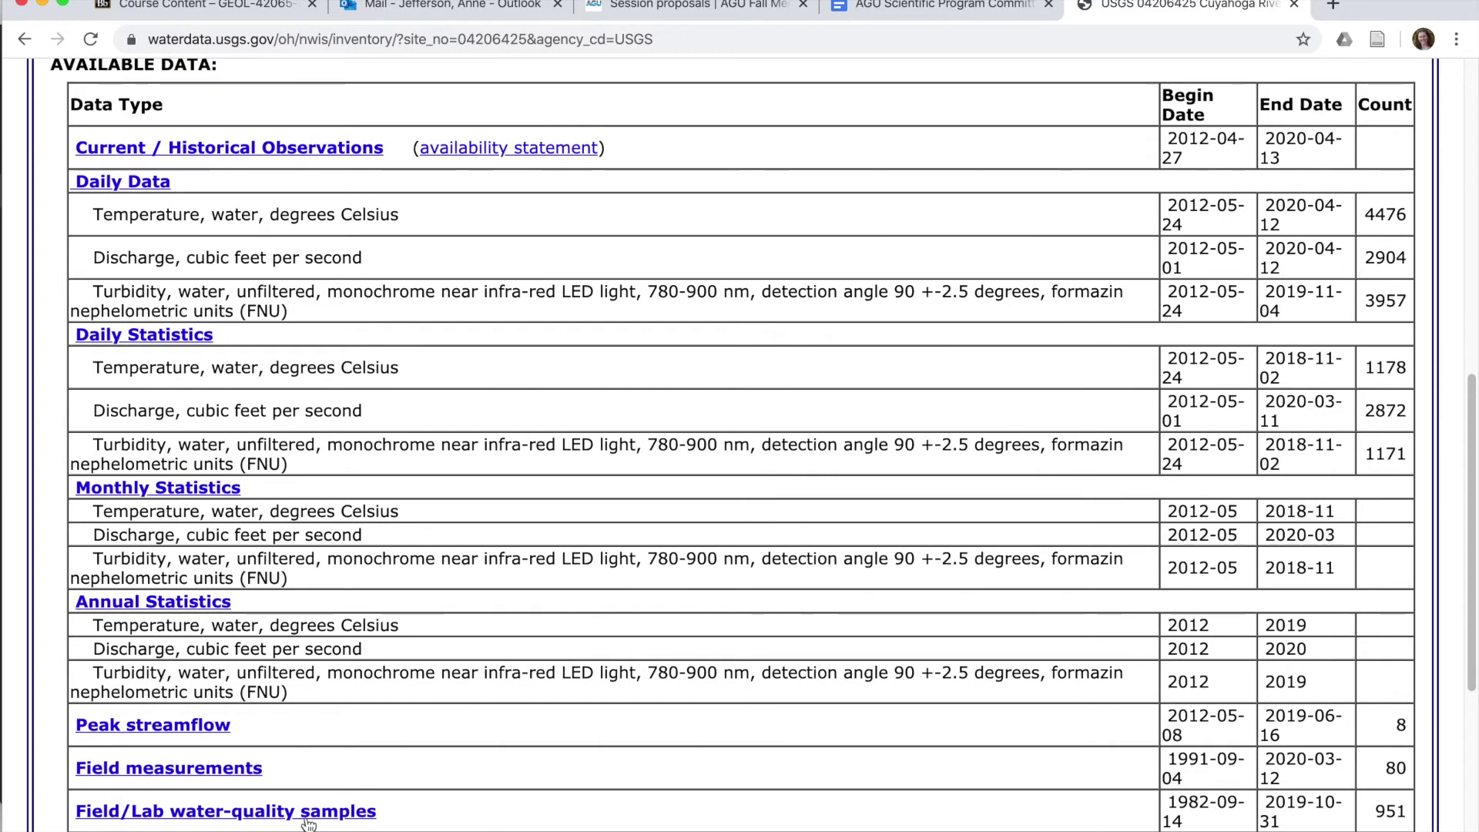
{"action": "scroll", "coordinate": [351, 825], "scroll_direction": "down", "scroll_amount": 2}
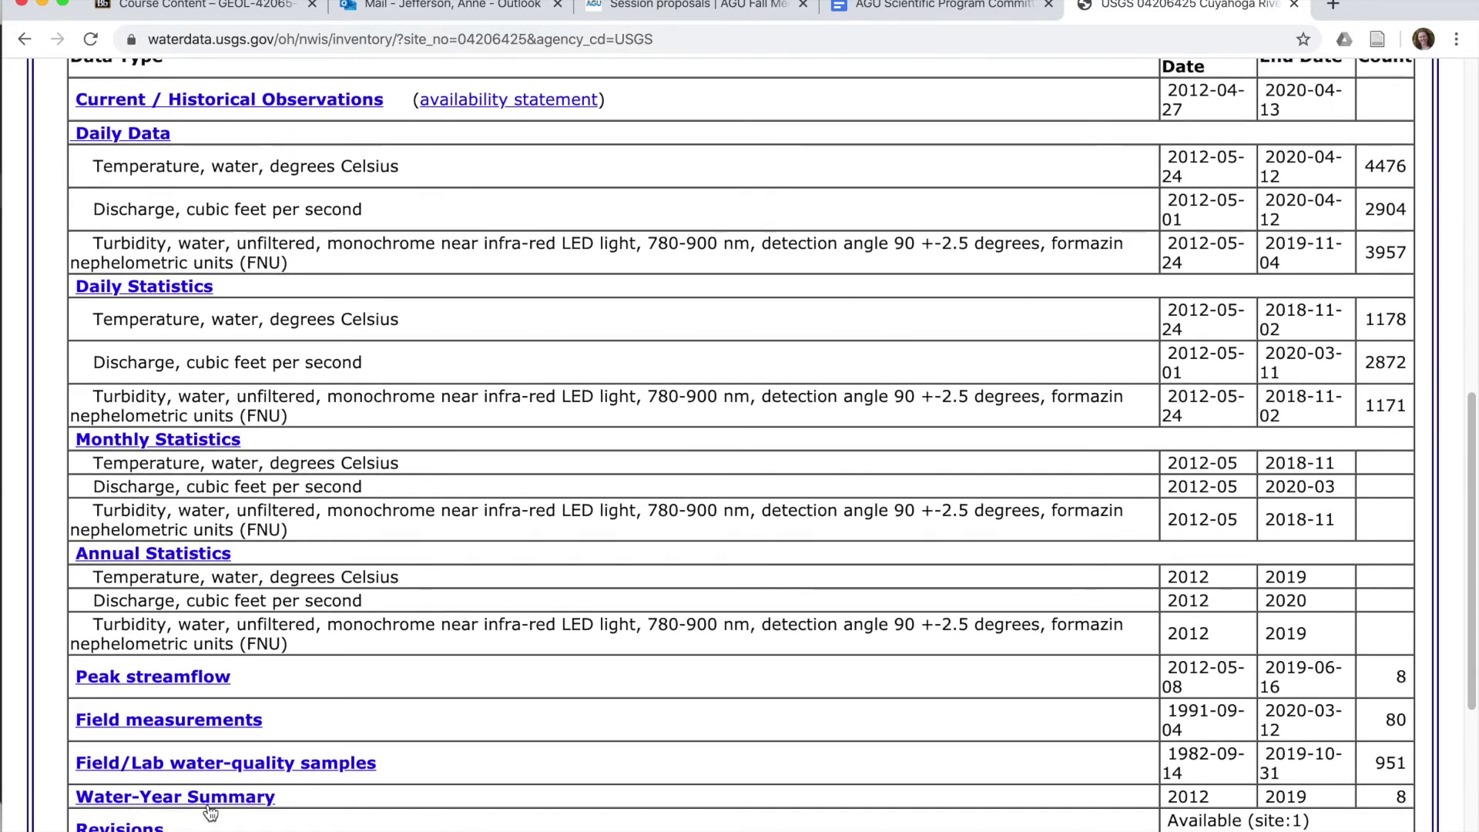
{"action": "left_click", "coordinate": [249, 803]}
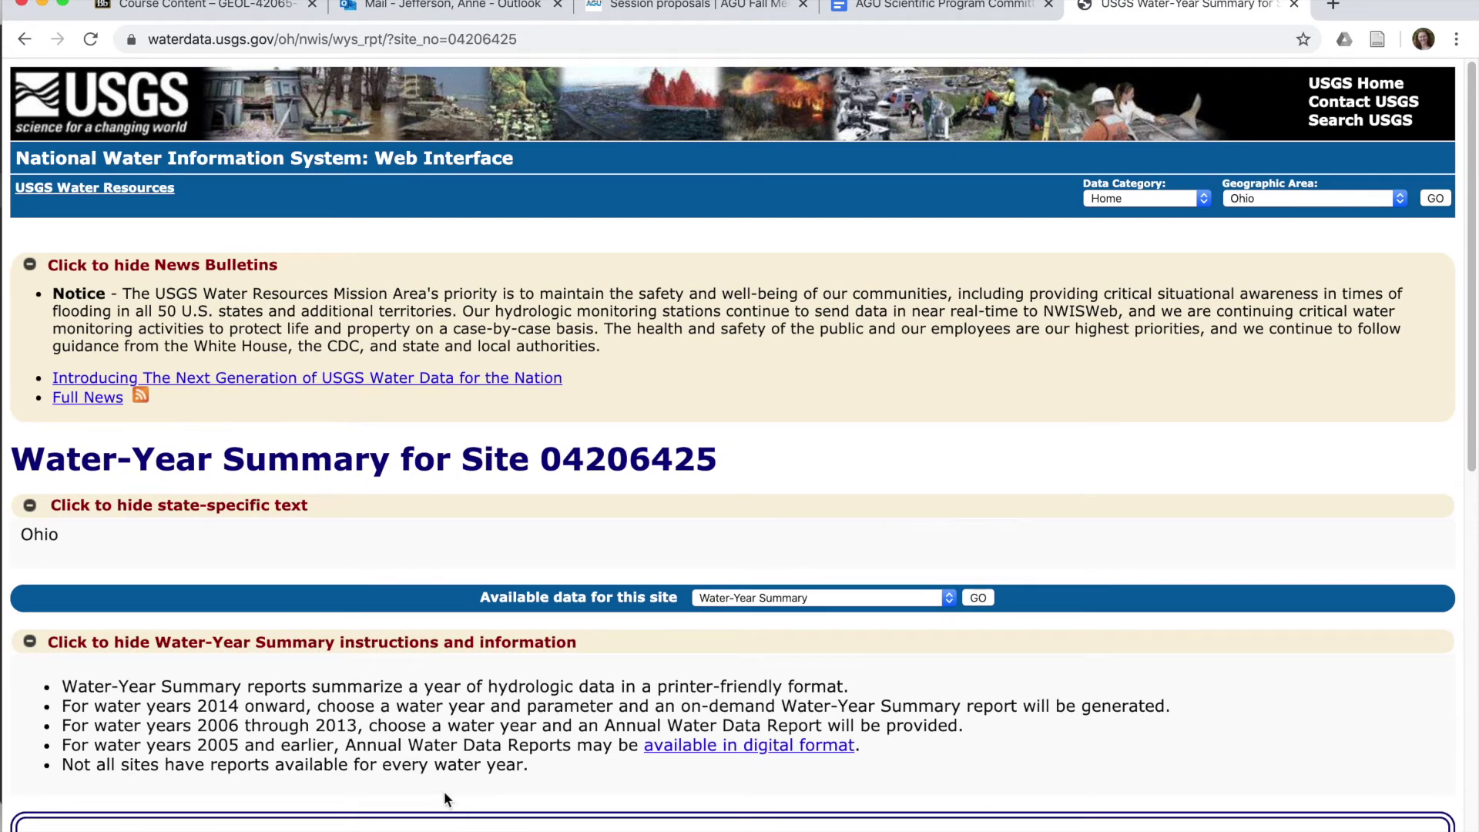
Review the Water-Year Summary's parameters and record remarks, then reopen the available-data list
{"action": "scroll", "coordinate": [445, 798], "scroll_direction": "down", "scroll_amount": 1}
{"action": "scroll", "coordinate": [445, 798], "scroll_direction": "down", "scroll_amount": 8}
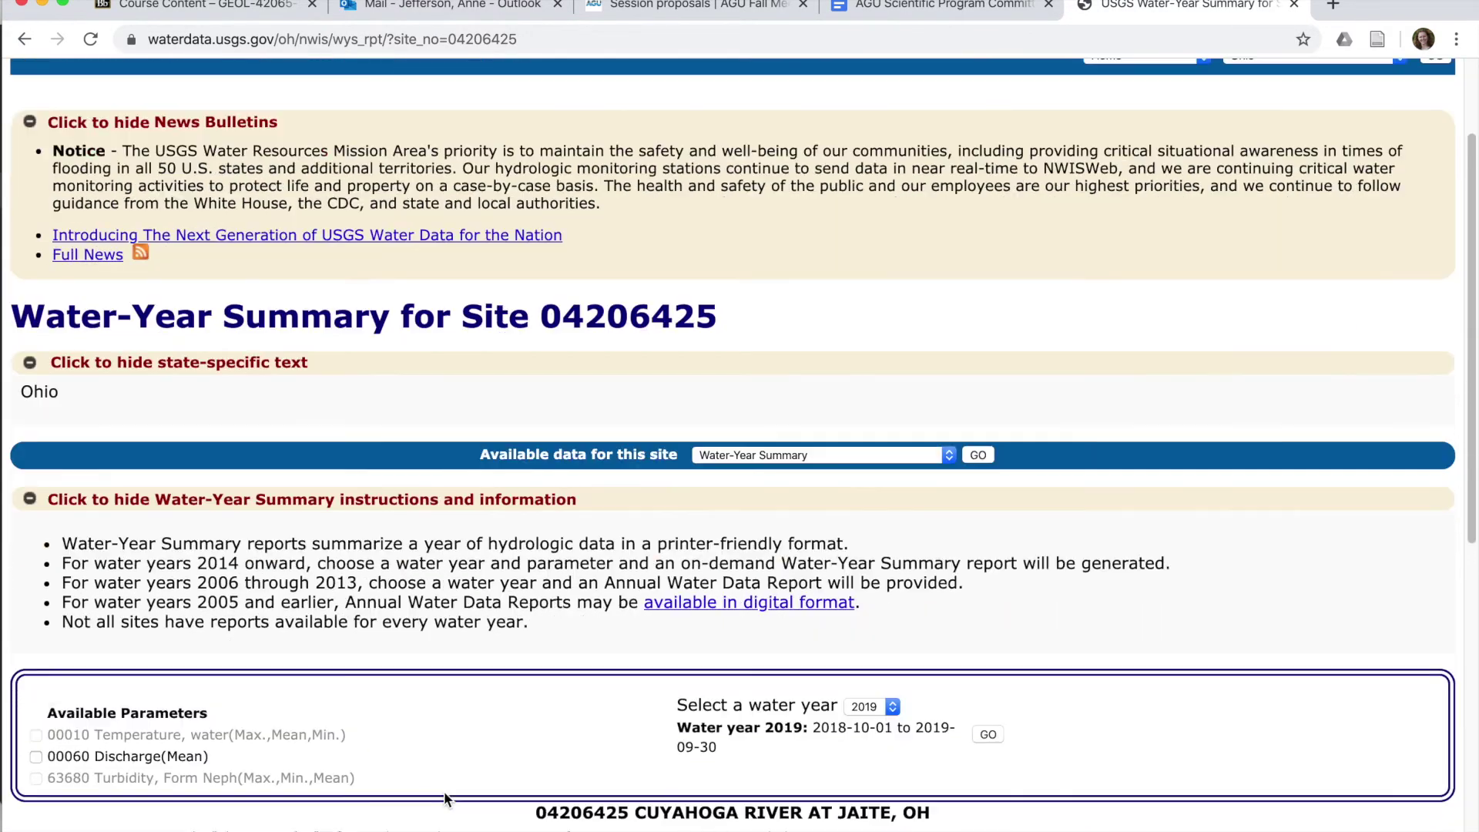
{"action": "scroll", "coordinate": [443, 798], "scroll_direction": "down", "scroll_amount": 3}
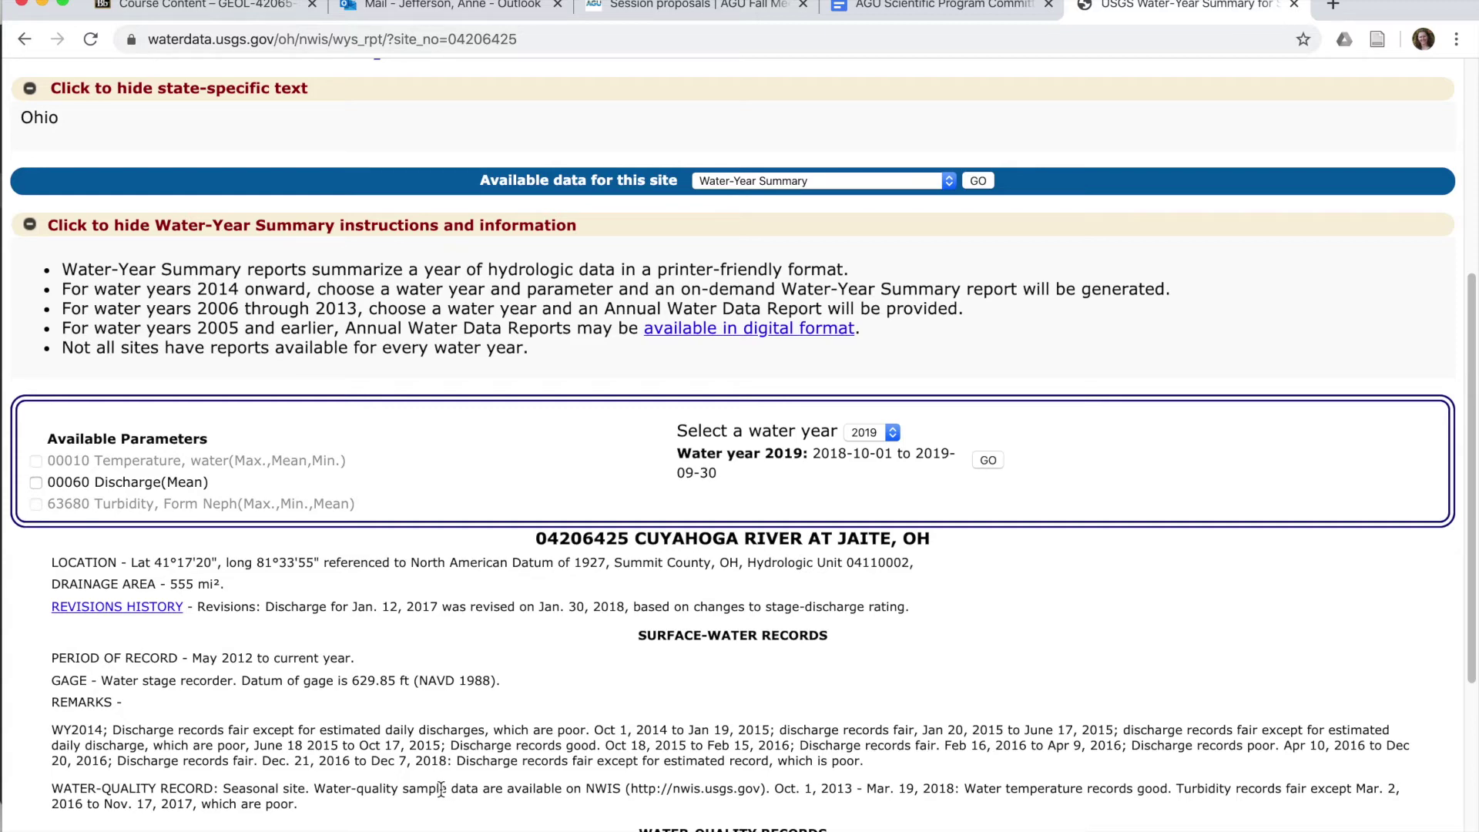
{"action": "scroll", "coordinate": [401, 784], "scroll_direction": "down", "scroll_amount": 1}
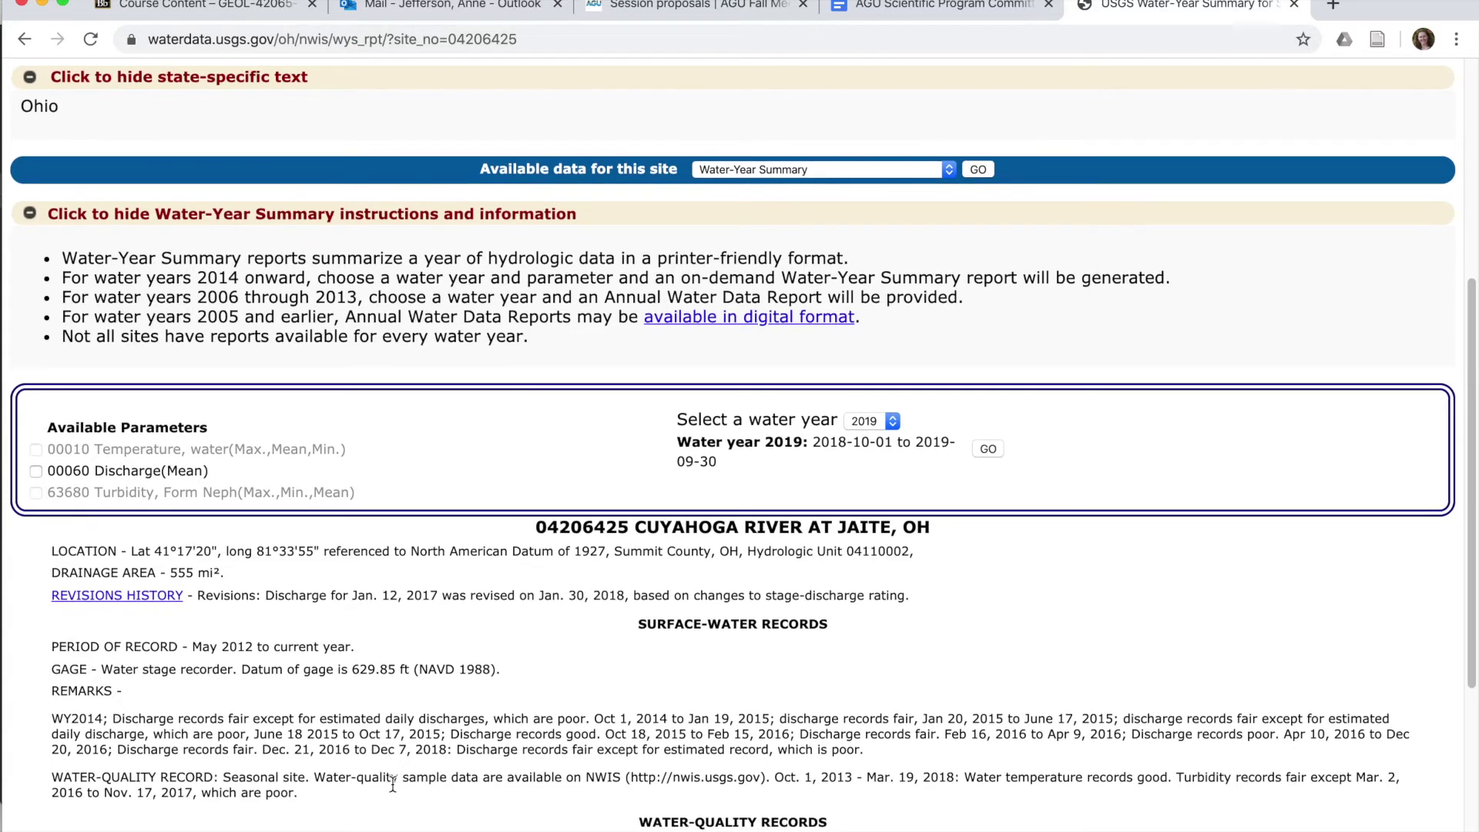
{"action": "scroll", "coordinate": [372, 785], "scroll_direction": "down", "scroll_amount": 2}
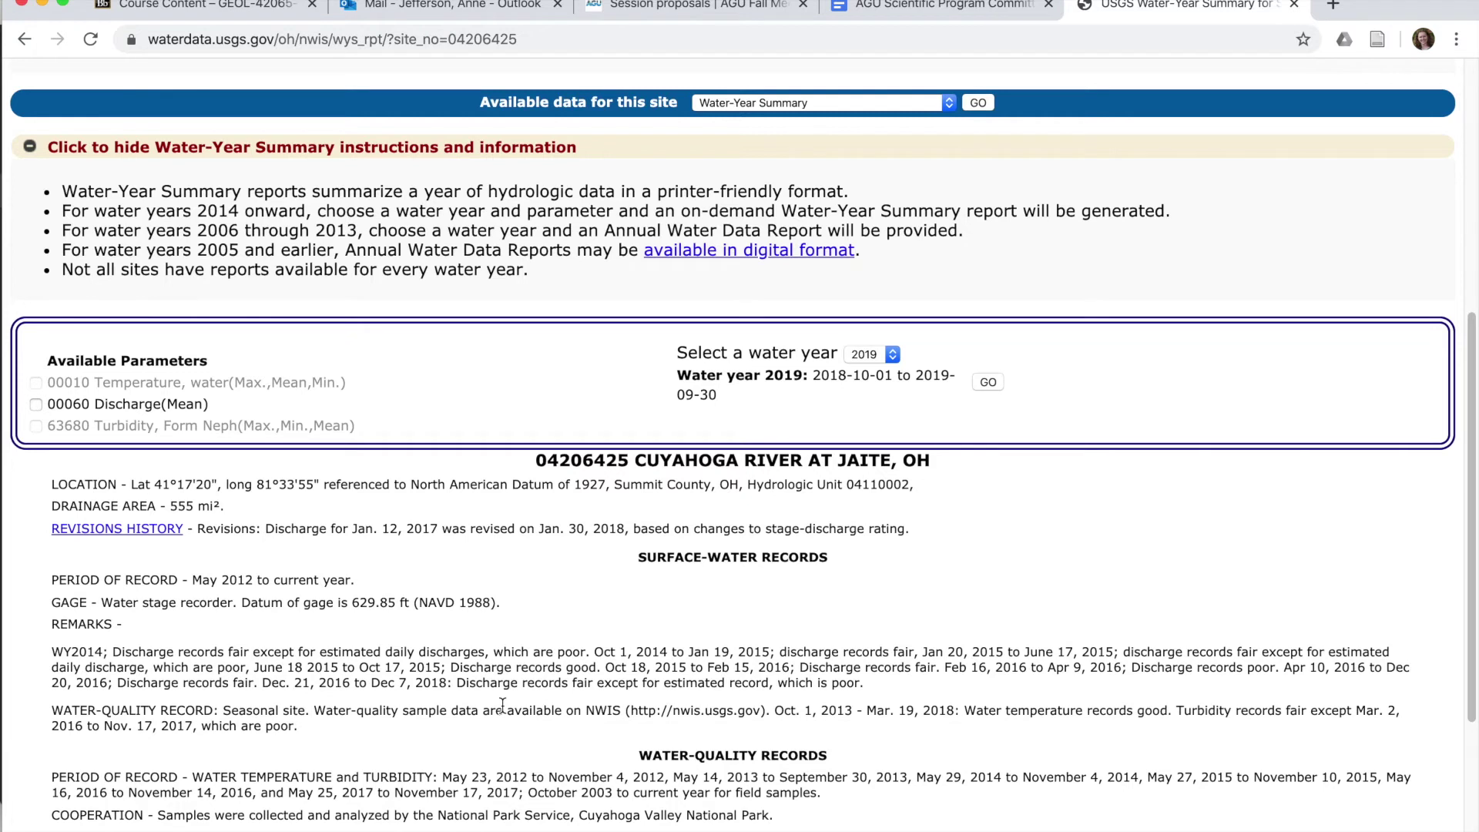
{"action": "left_click", "coordinate": [950, 106]}
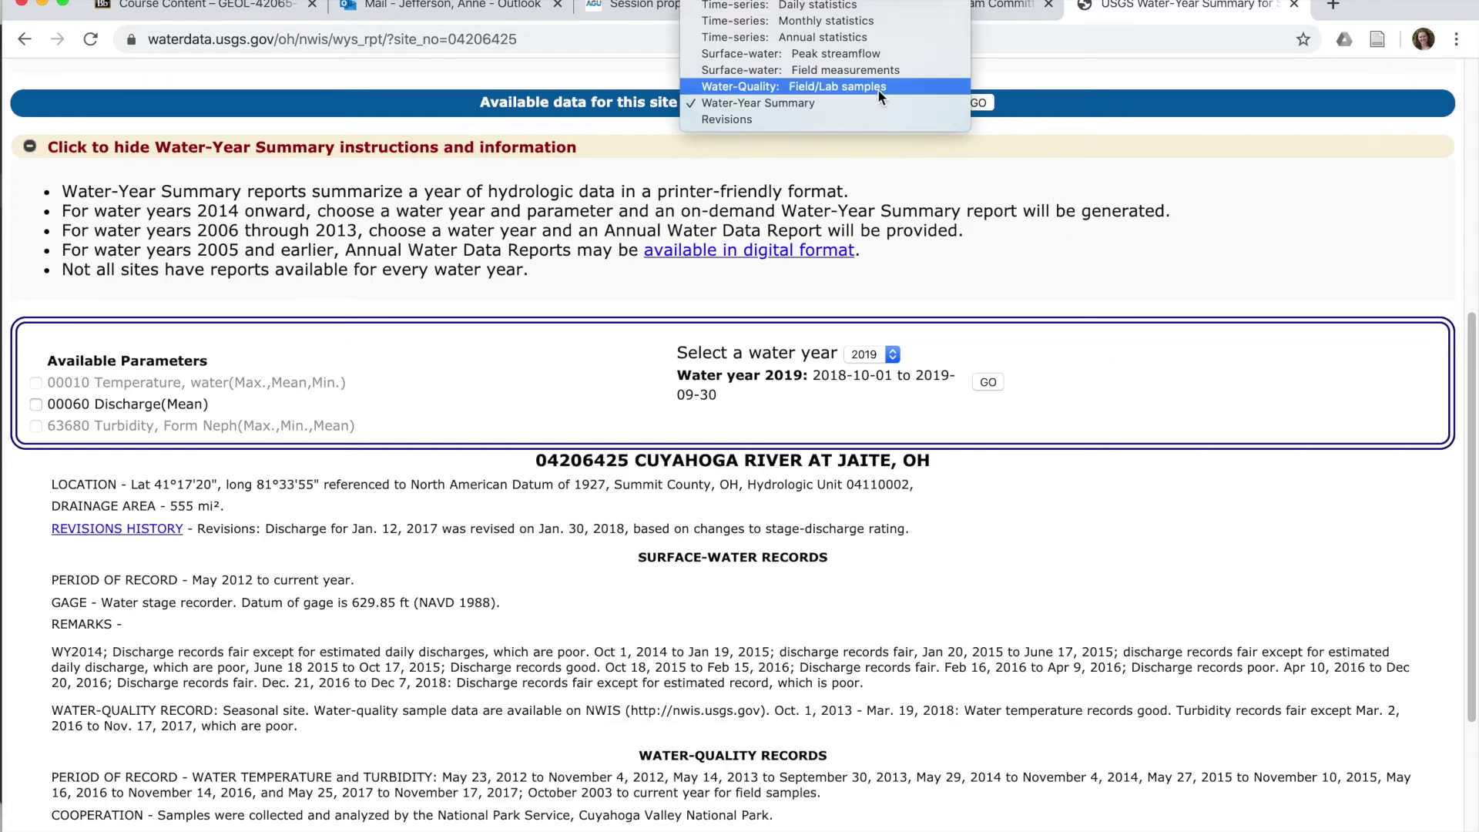
Go to the Jaite site's daily data page and scroll to its parameter list
{"action": "mouse_move", "coordinate": [828, 6]}
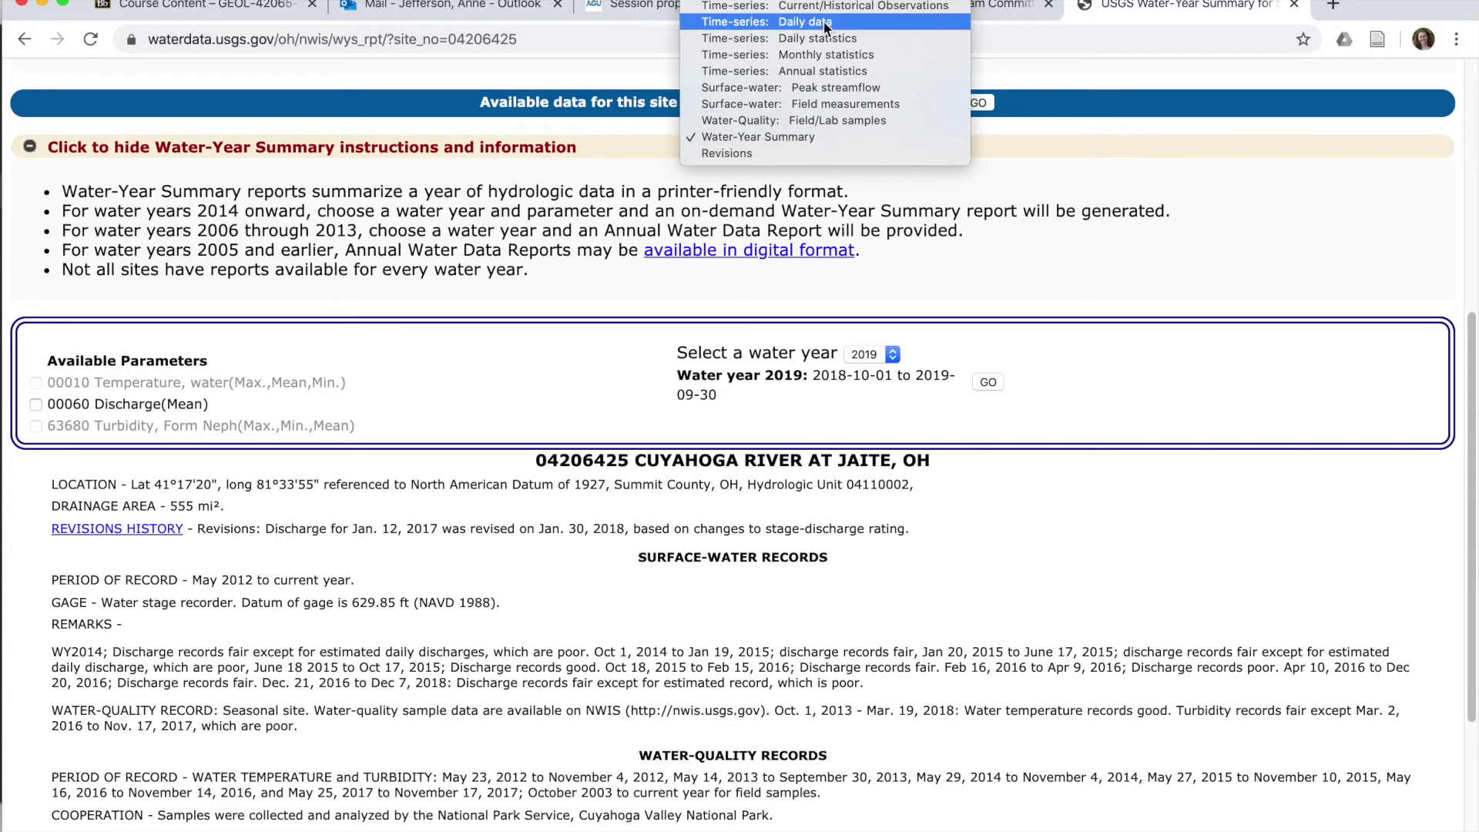
{"action": "left_click", "coordinate": [826, 23]}
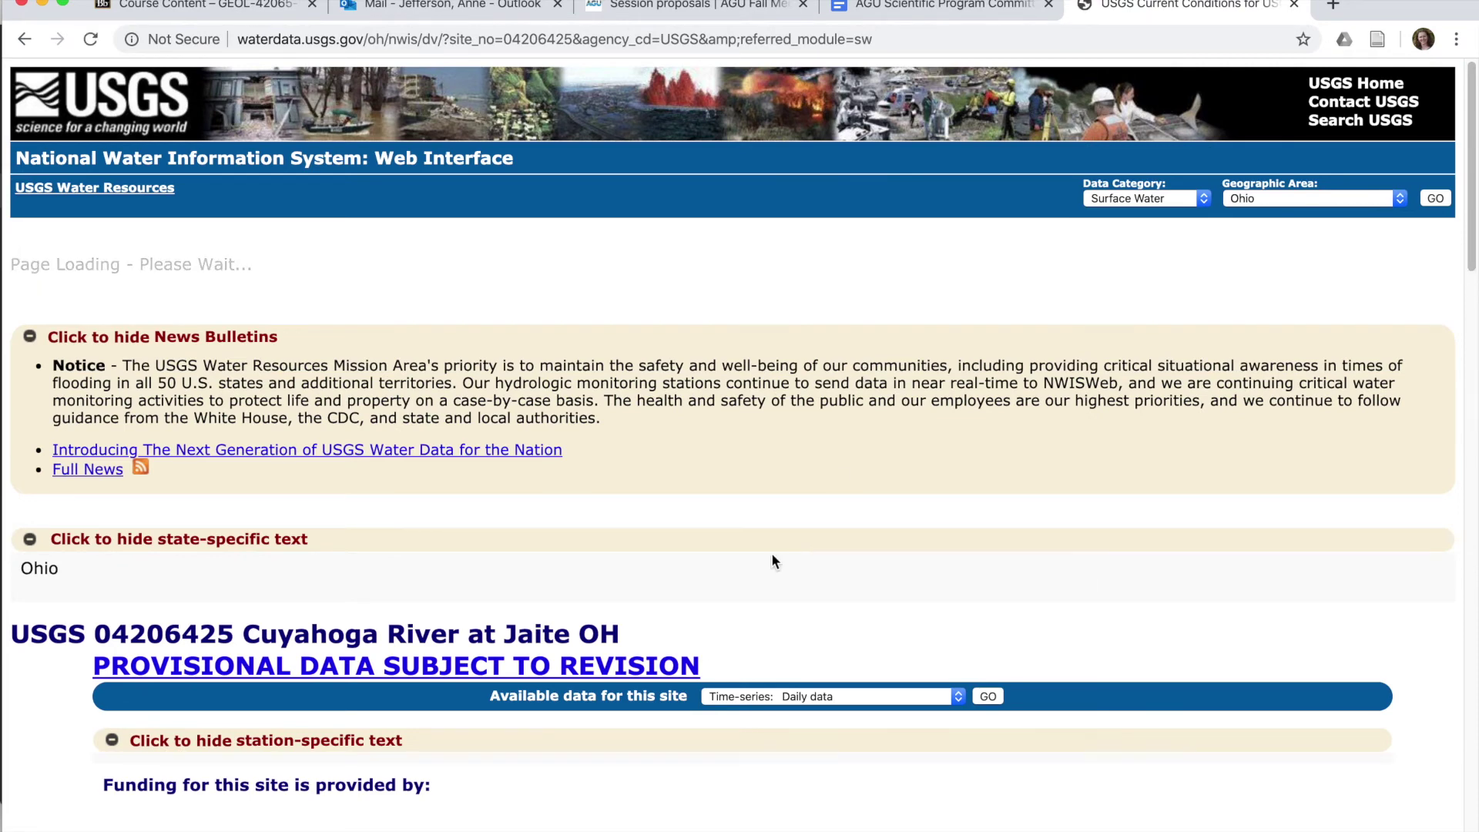
{"action": "scroll", "coordinate": [757, 558], "scroll_direction": "down", "scroll_amount": 3}
{"action": "scroll", "coordinate": [755, 568], "scroll_direction": "down", "scroll_amount": 3}
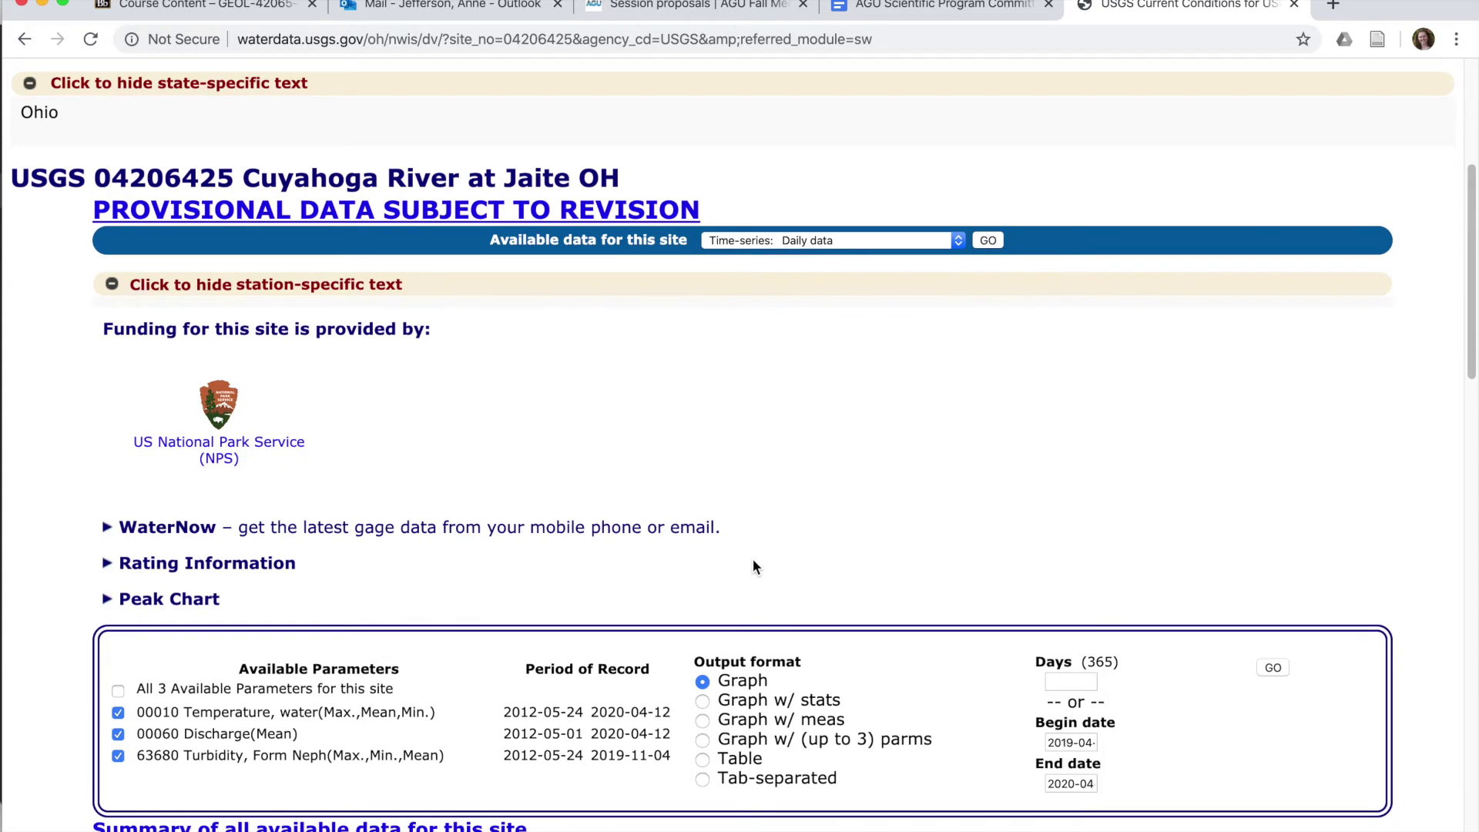
{"action": "scroll", "coordinate": [753, 562], "scroll_direction": "down", "scroll_amount": 1}
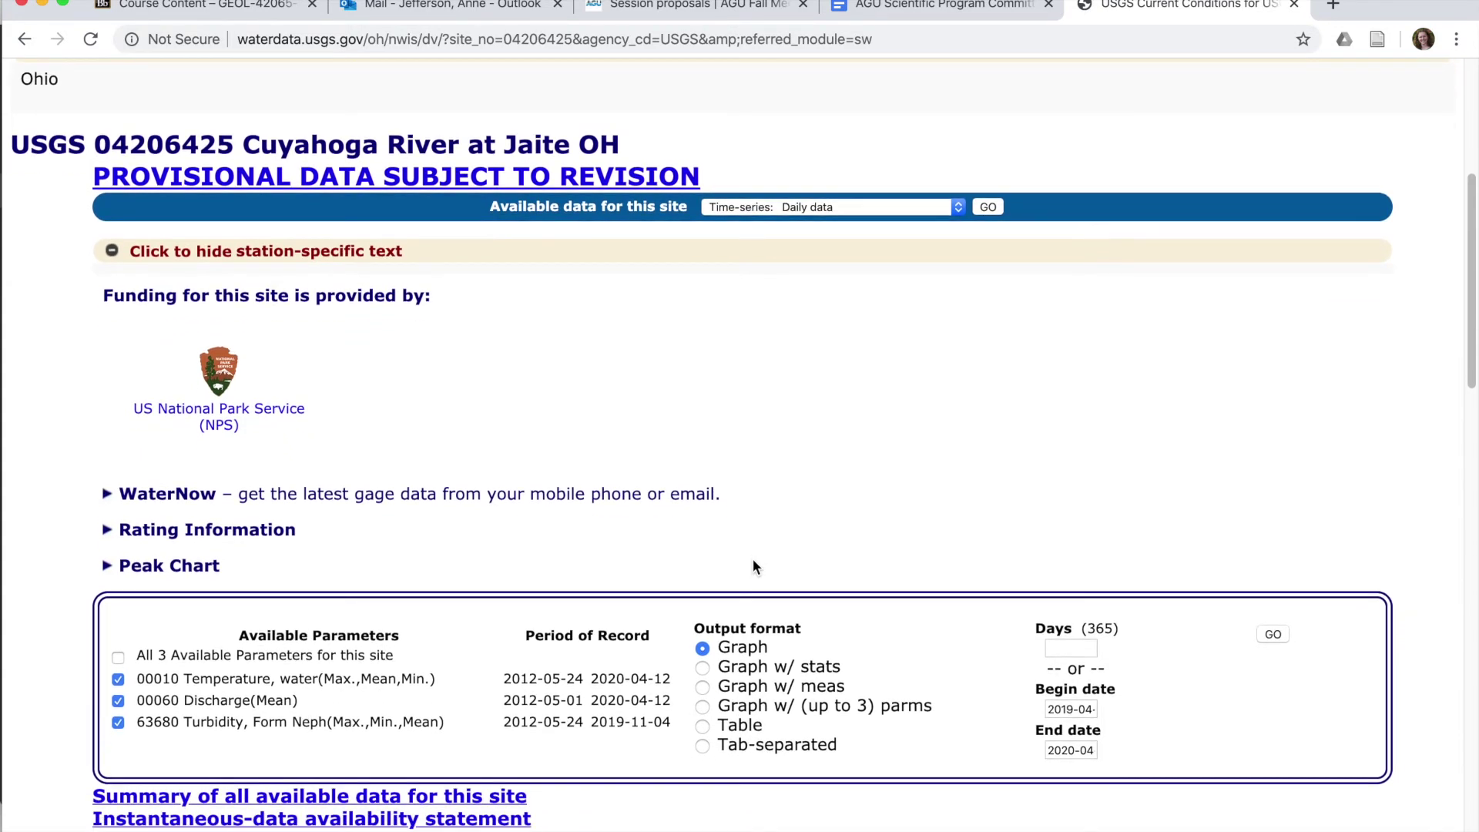
{"action": "scroll", "coordinate": [753, 560], "scroll_direction": "down", "scroll_amount": 1}
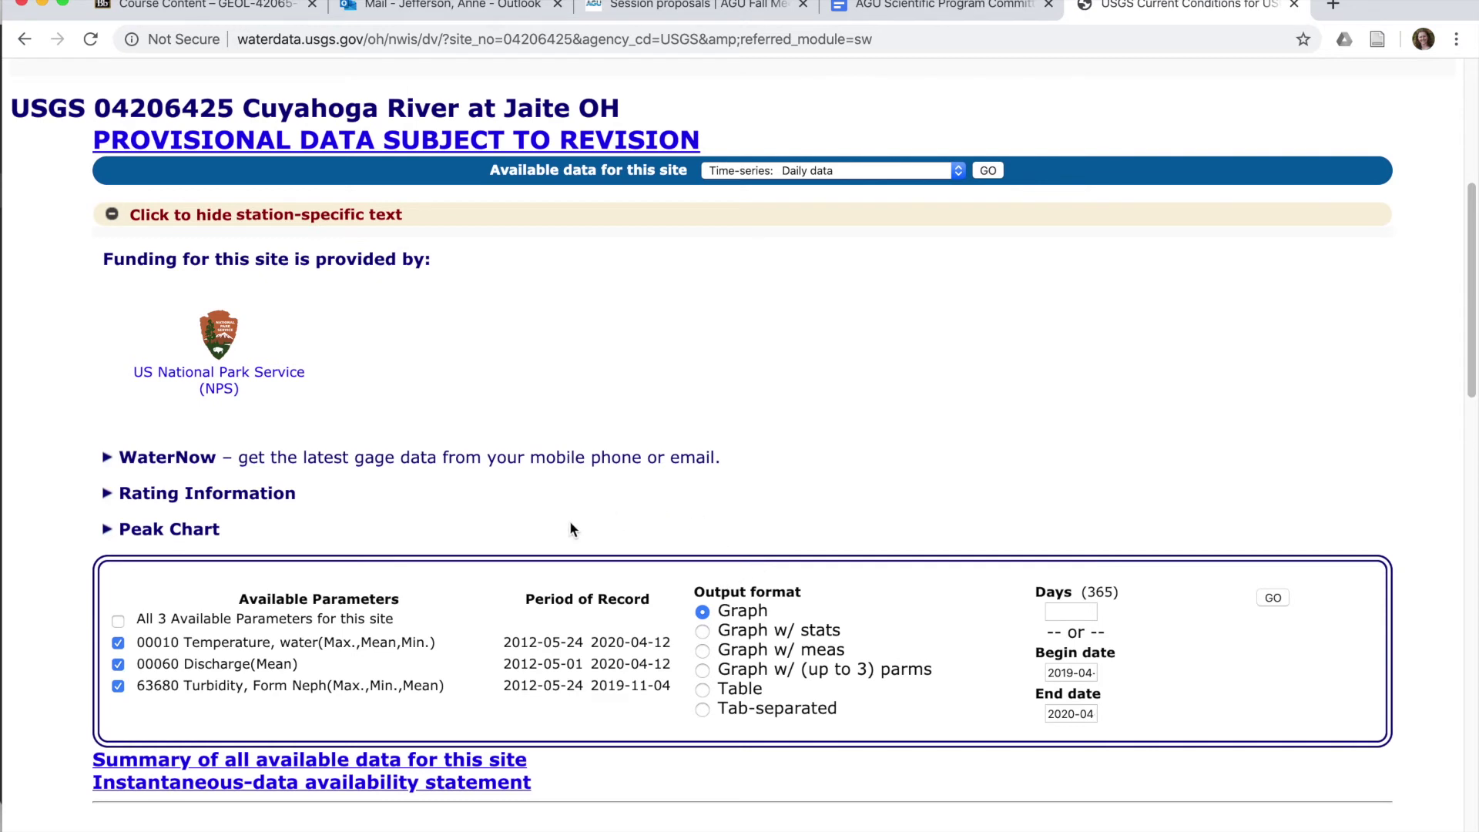
Uncheck Temperature and Turbidity, keep 00060 Discharge(Mean) only, and resubmit the request
{"action": "left_click", "coordinate": [118, 643]}
{"action": "scroll", "coordinate": [452, 777], "scroll_direction": "down", "scroll_amount": 3}
{"action": "scroll", "coordinate": [451, 769], "scroll_direction": "down", "scroll_amount": 4}
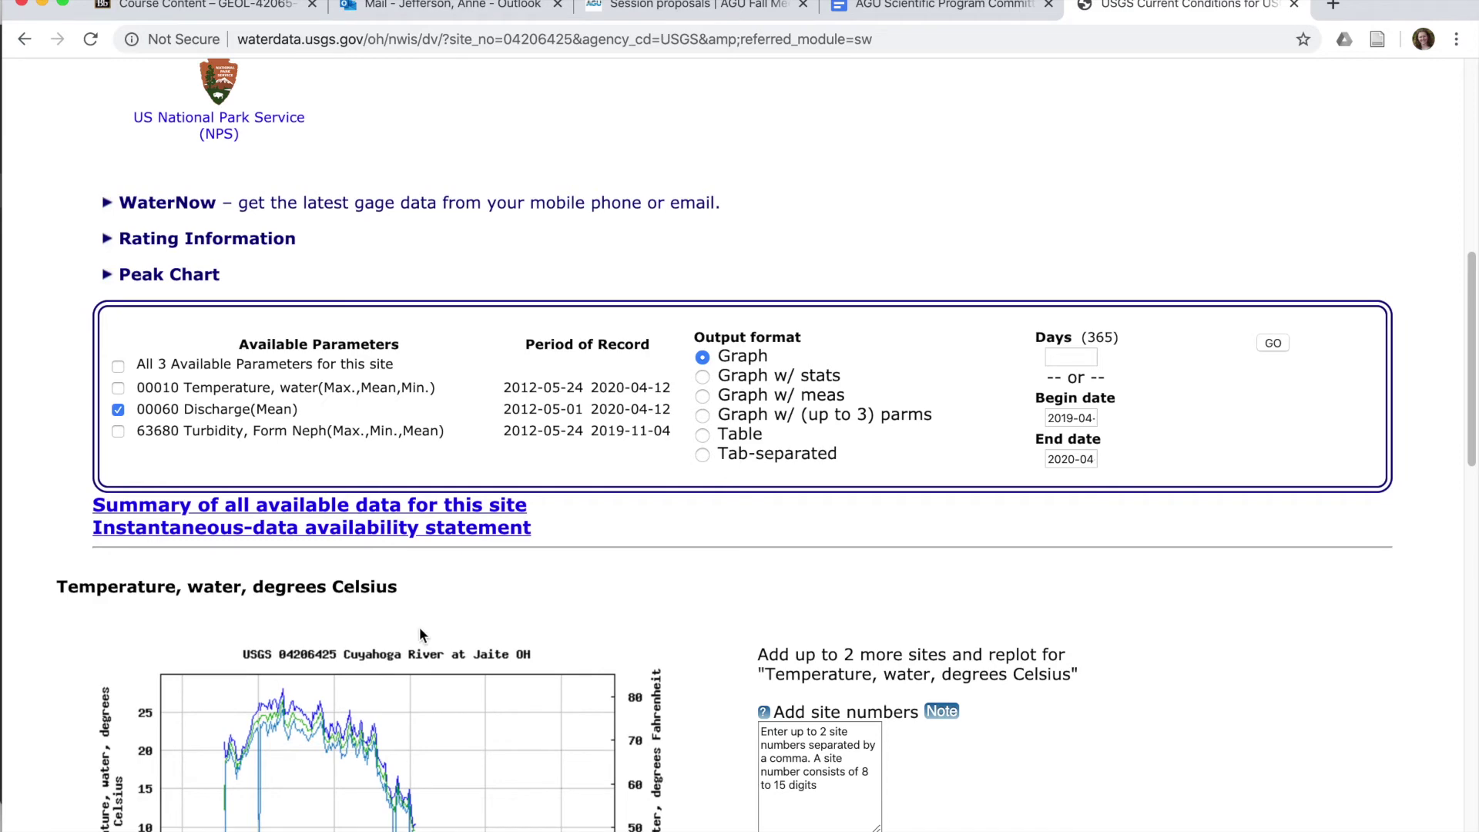
{"action": "left_click", "coordinate": [1273, 344]}
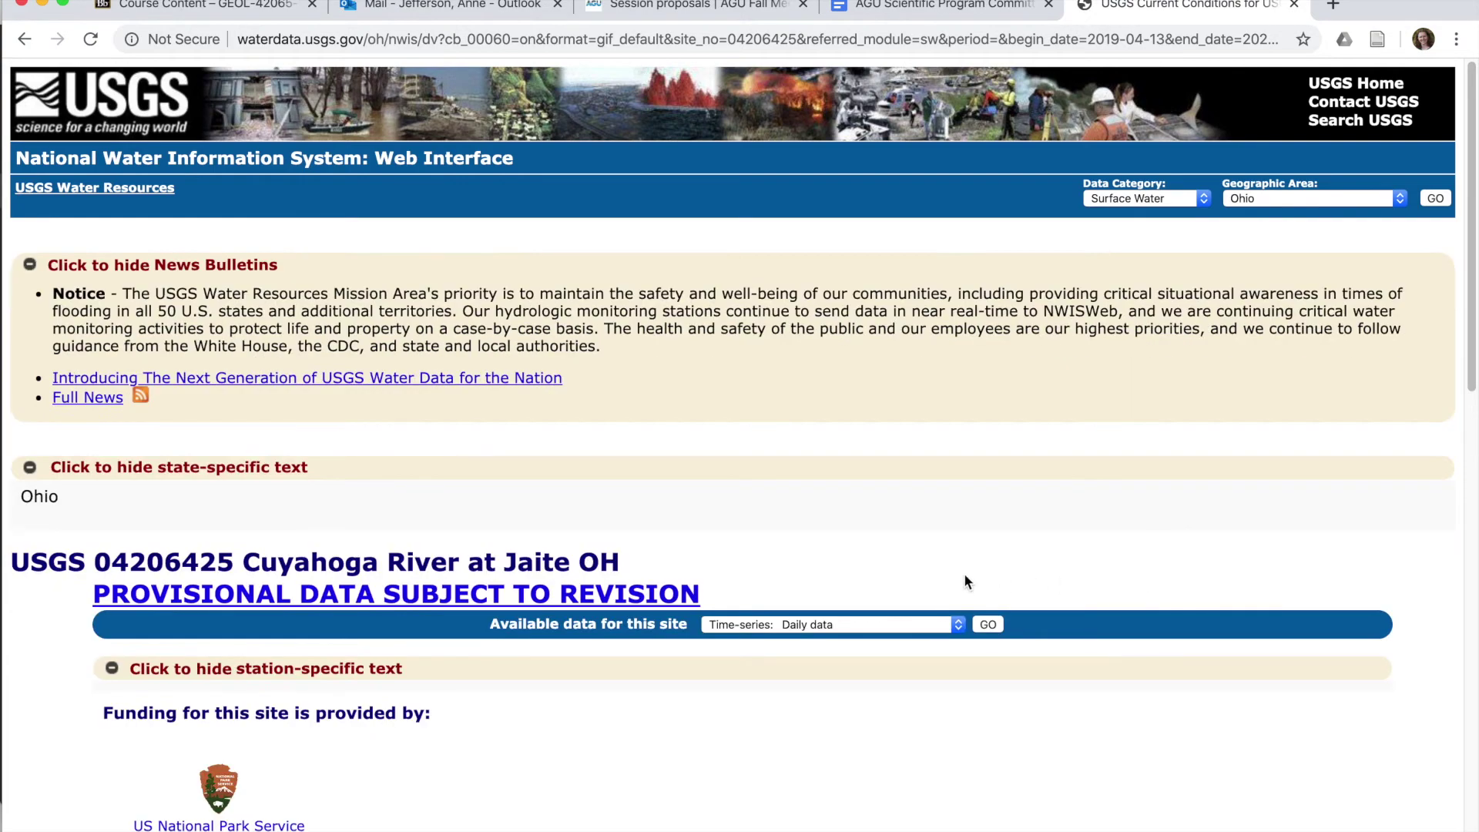
Scroll to the daily Discharge, cubic feet per second graph for May 2019 to March 2020
{"action": "scroll", "coordinate": [964, 573], "scroll_direction": "down", "scroll_amount": 10}
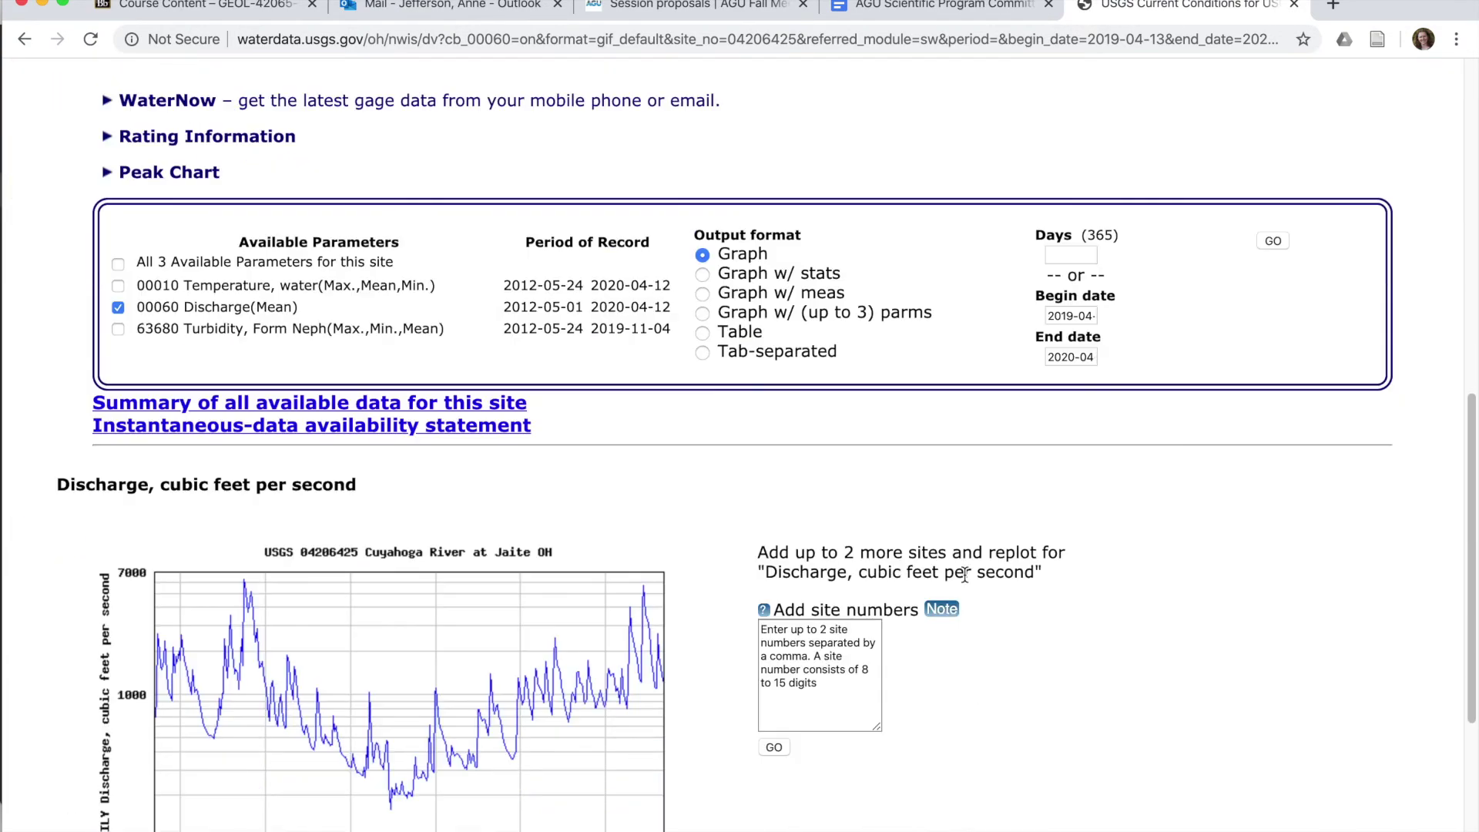
{"action": "scroll", "coordinate": [964, 573], "scroll_direction": "down", "scroll_amount": 1}
{"action": "scroll", "coordinate": [963, 574], "scroll_direction": "down", "scroll_amount": 2}
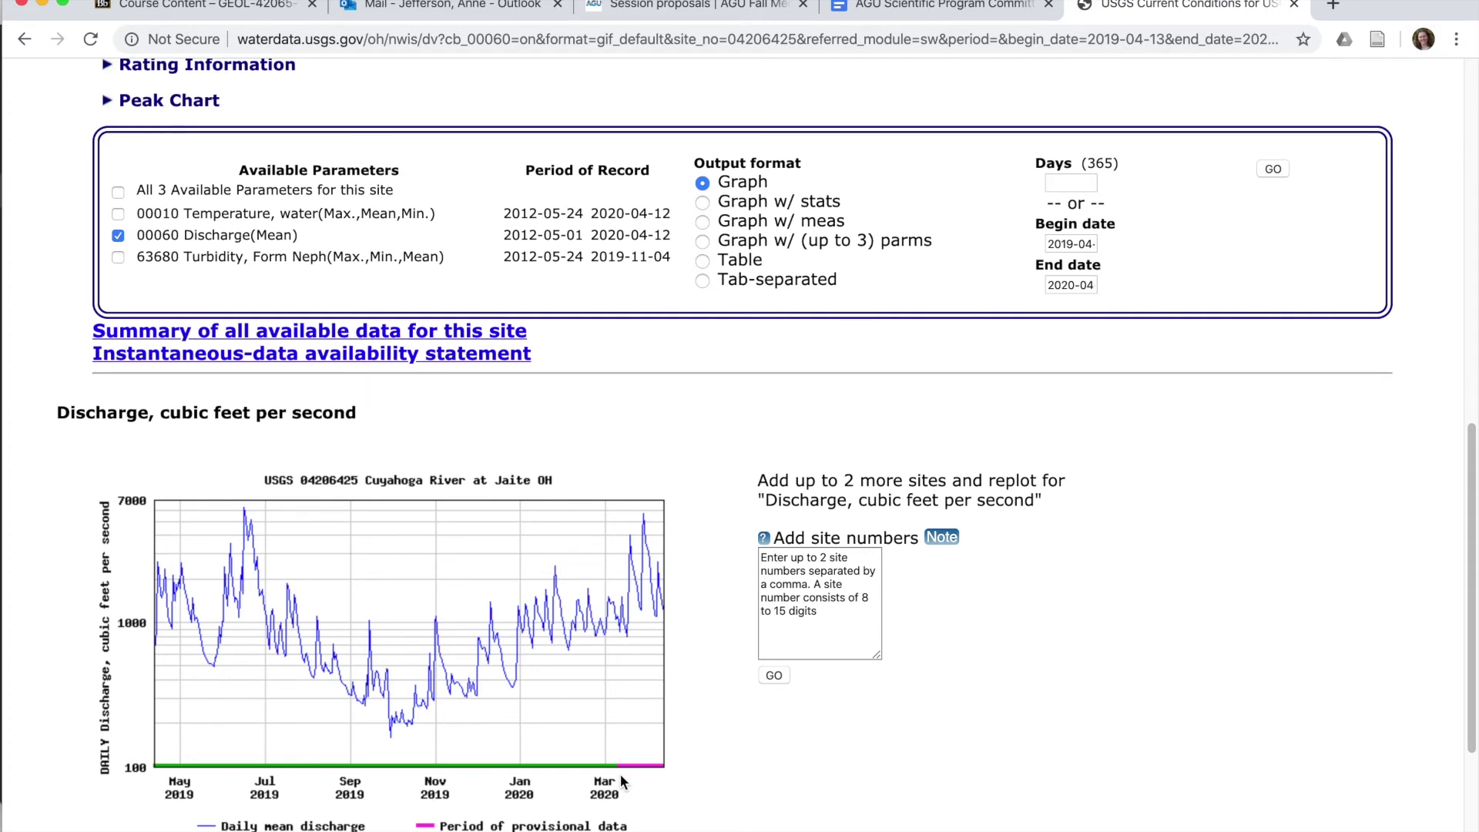
{"action": "scroll", "coordinate": [621, 774], "scroll_direction": "down", "scroll_amount": 2}
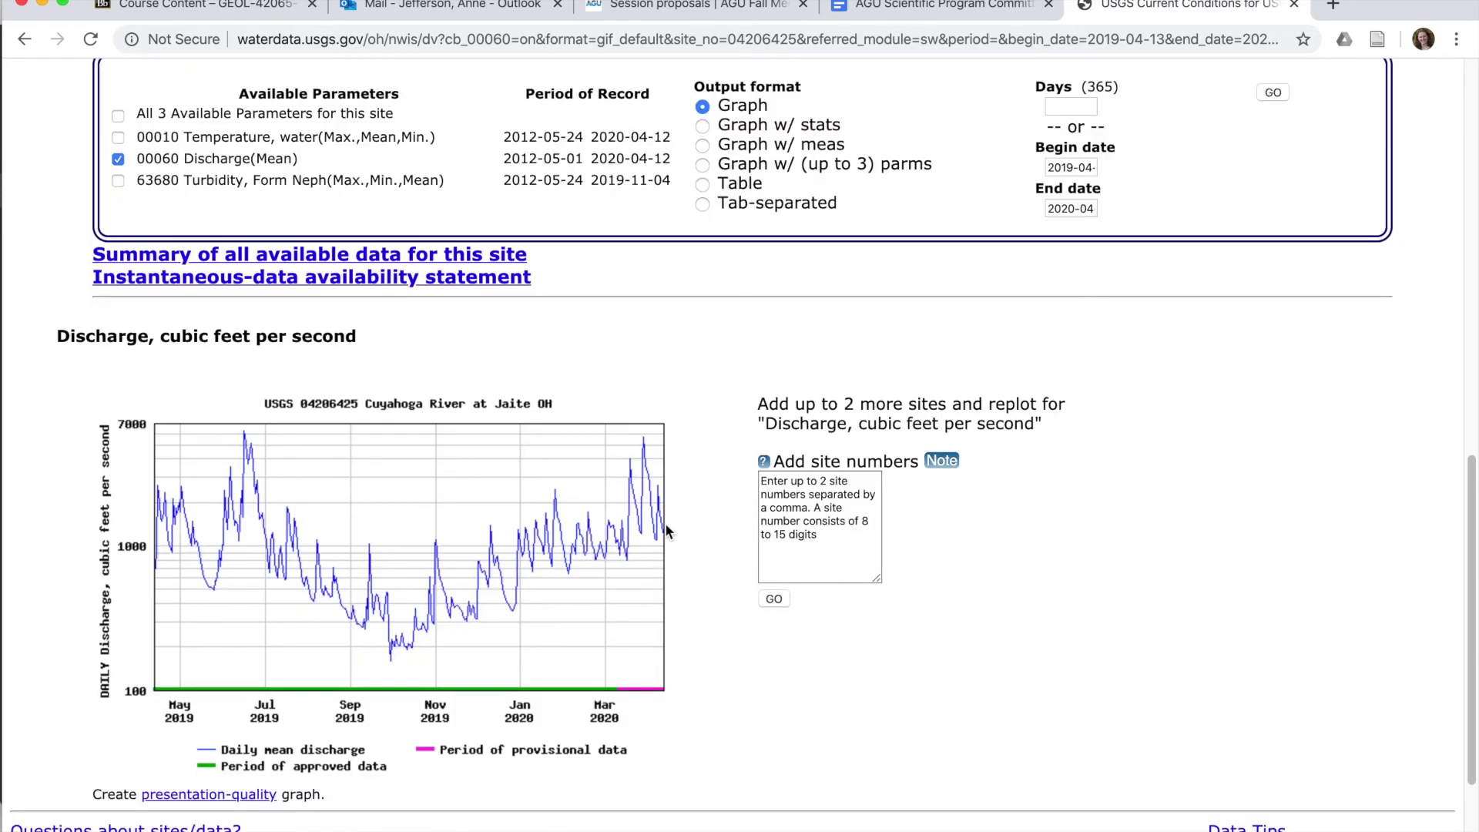
{"action": "scroll", "coordinate": [604, 377], "scroll_direction": "up", "scroll_amount": 1}
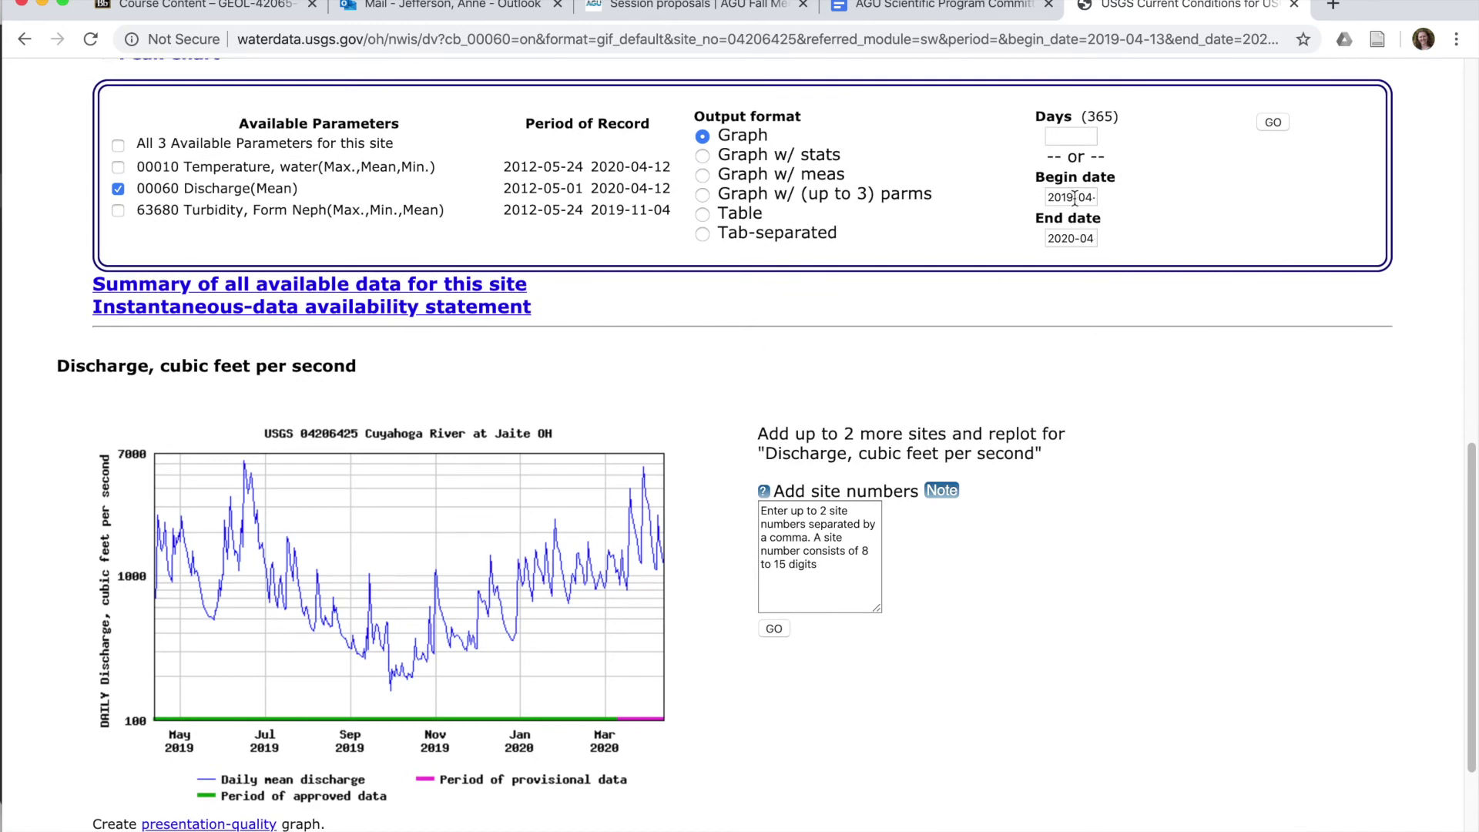
Set the begin date to 2014-10-01 with the calendar picker
{"action": "left_click", "coordinate": [1074, 198]}
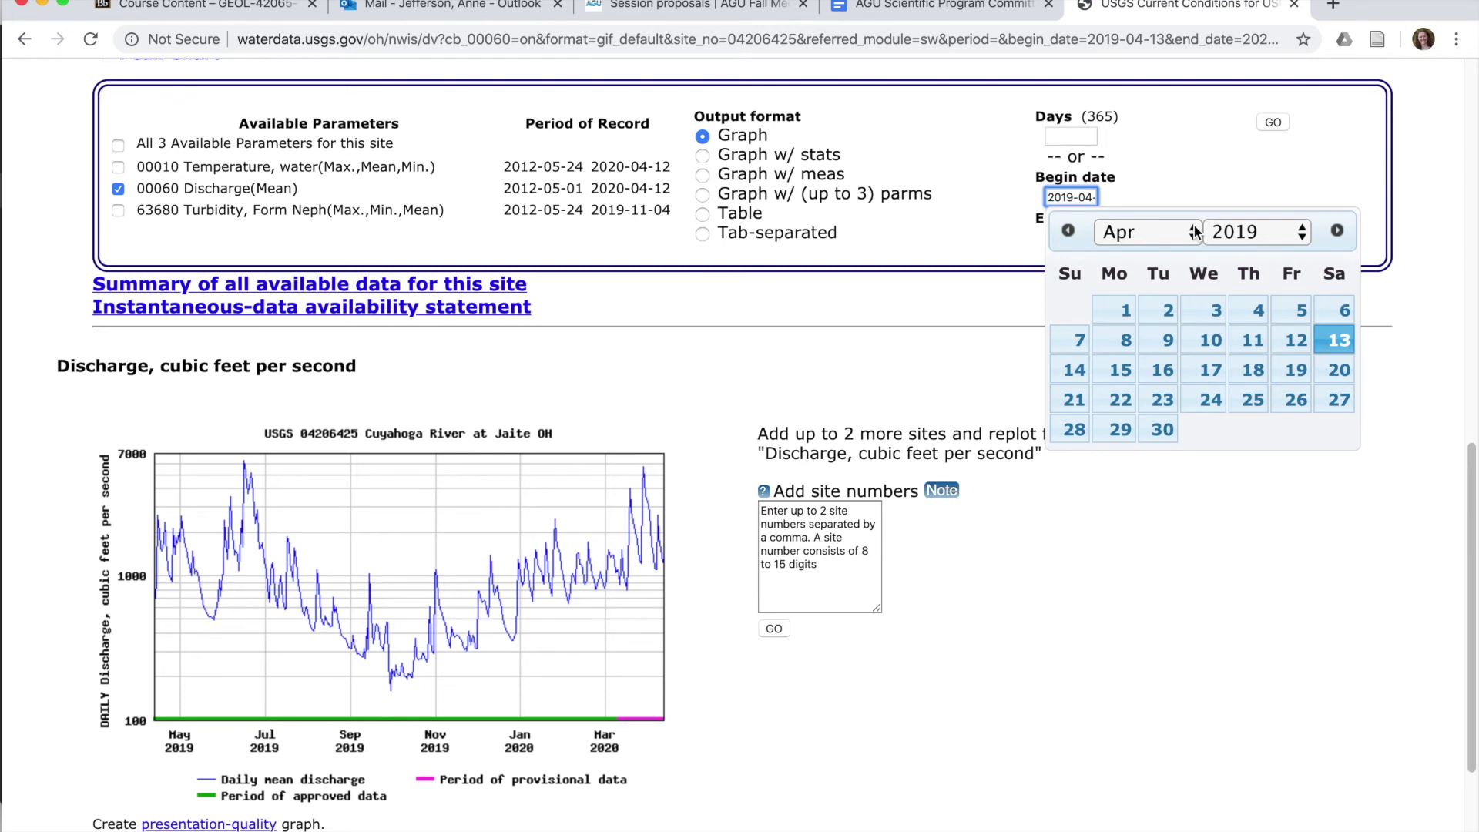
{"action": "left_click", "coordinate": [1301, 244]}
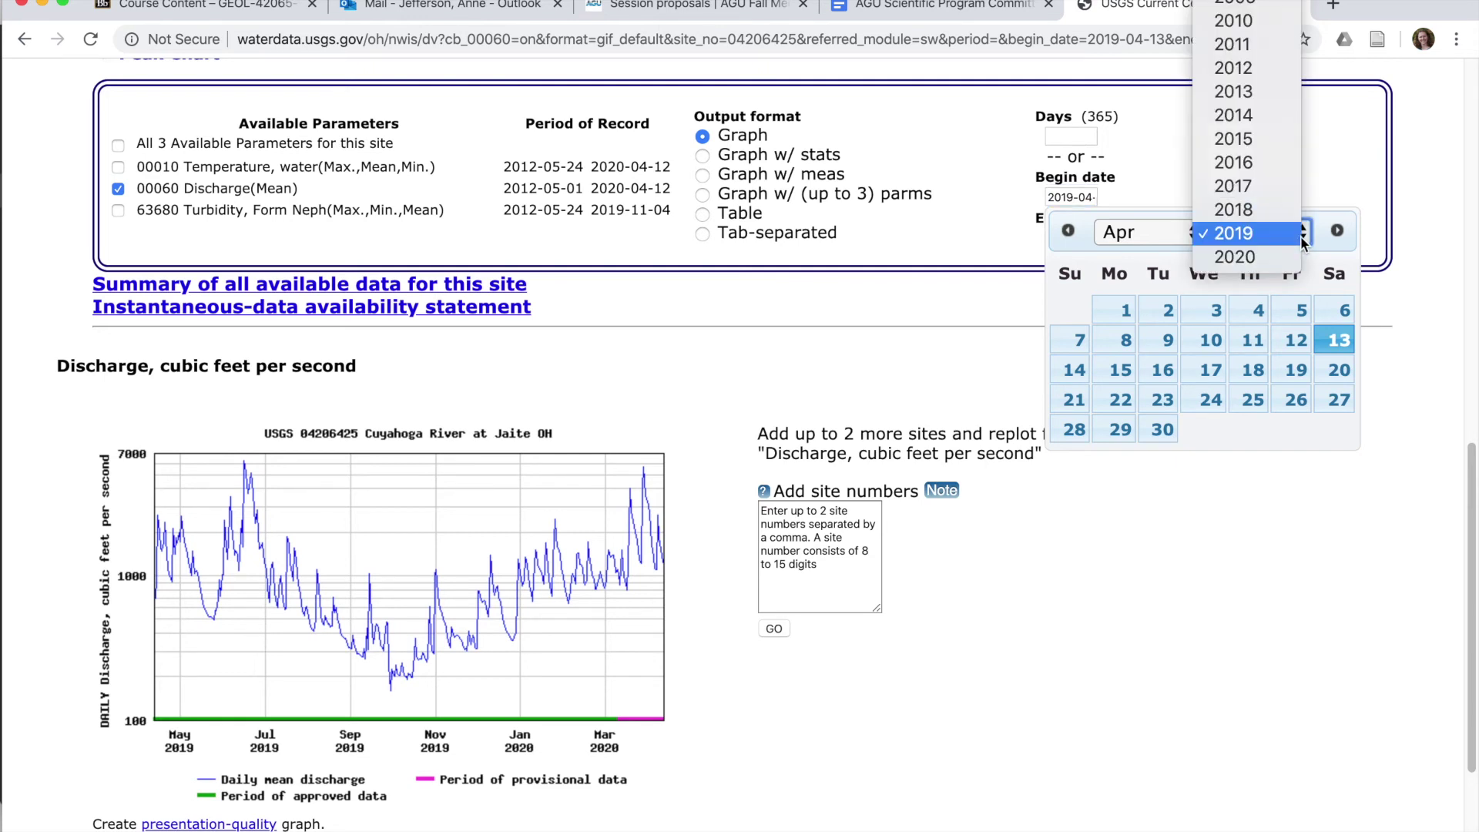
{"action": "left_click", "coordinate": [1287, 117]}
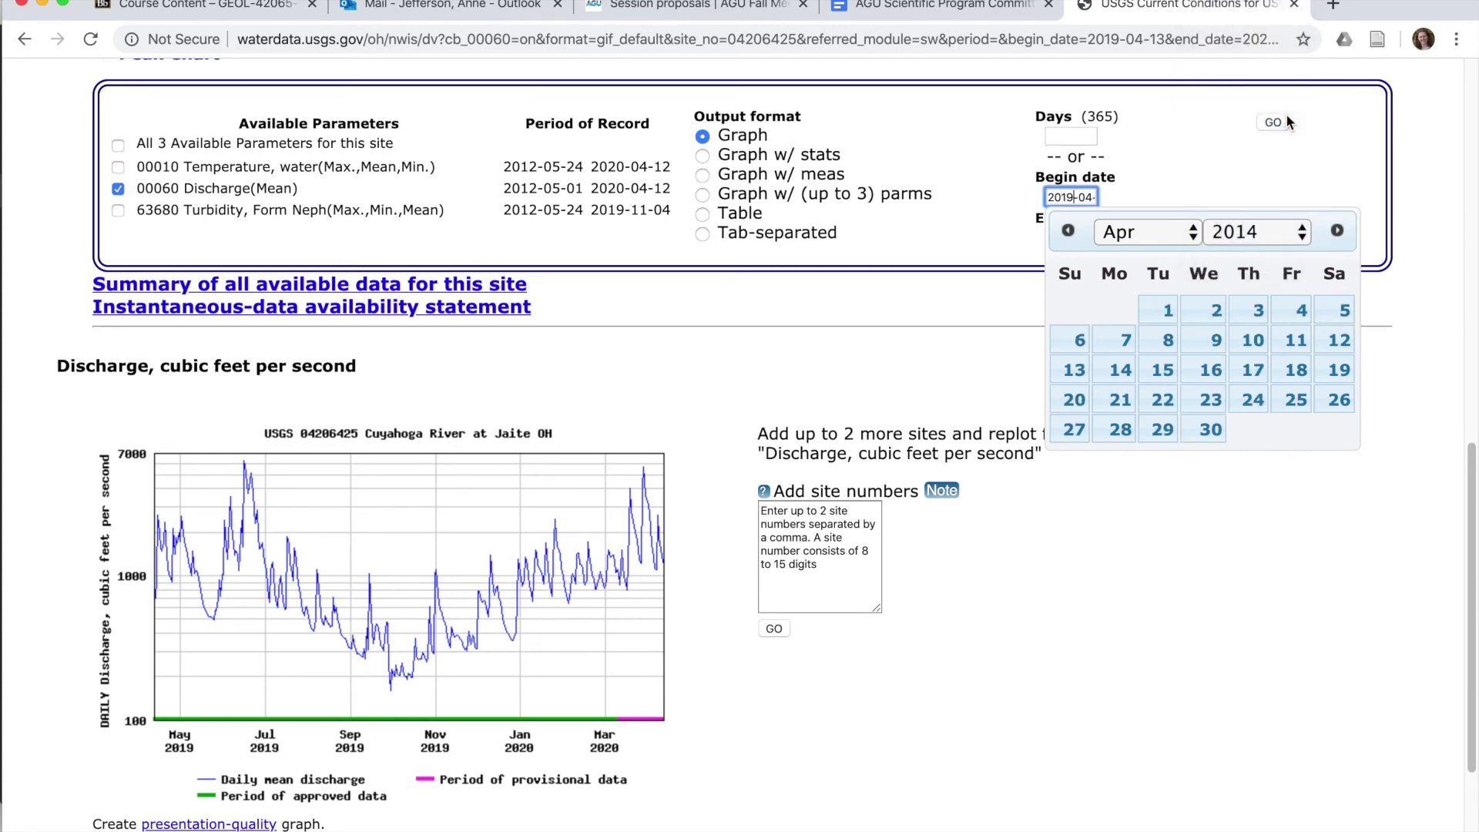
{"action": "left_click", "coordinate": [1192, 235]}
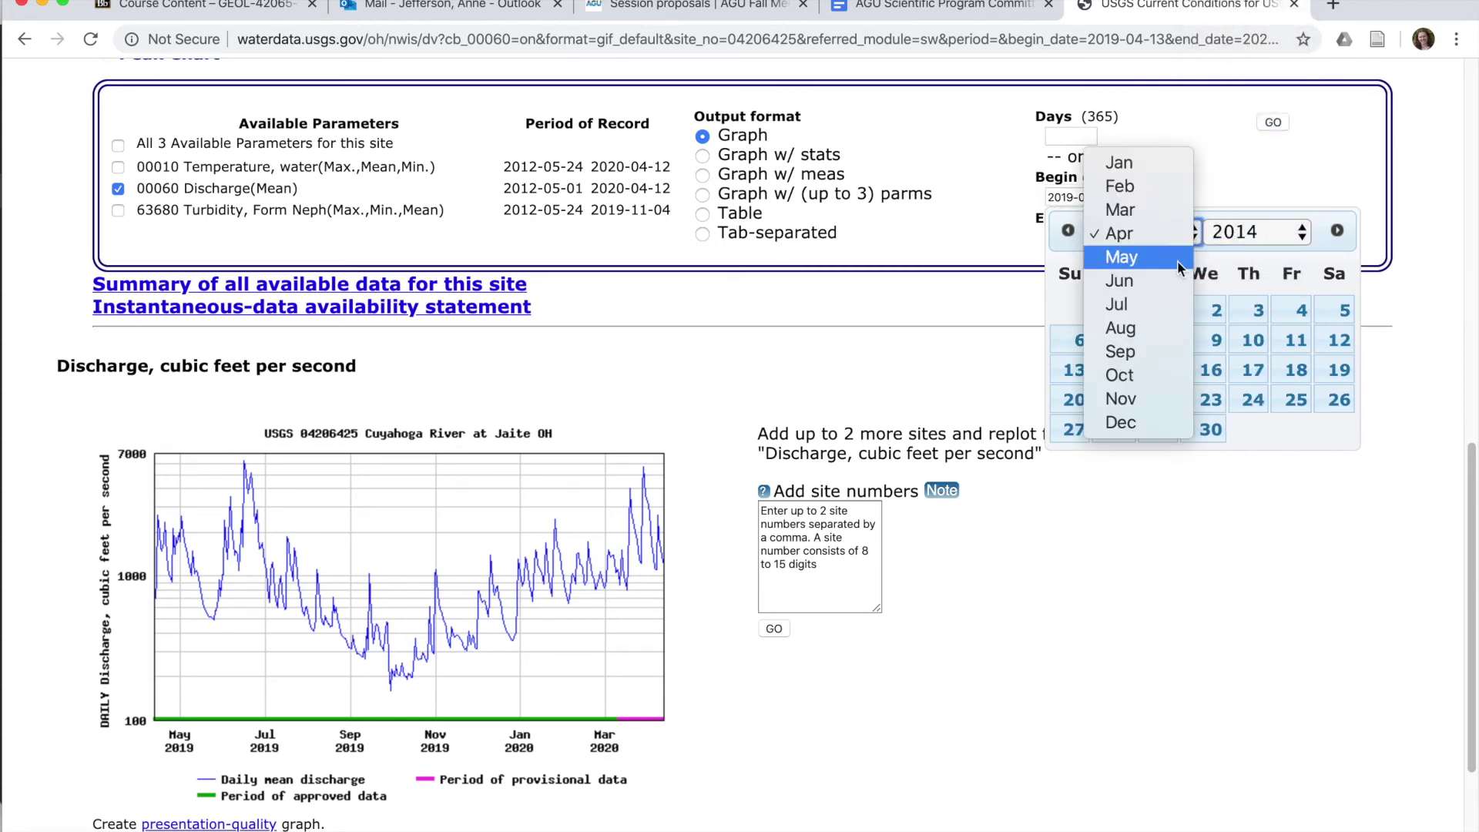
{"action": "left_click", "coordinate": [1165, 375]}
{"action": "left_click", "coordinate": [1190, 321]}
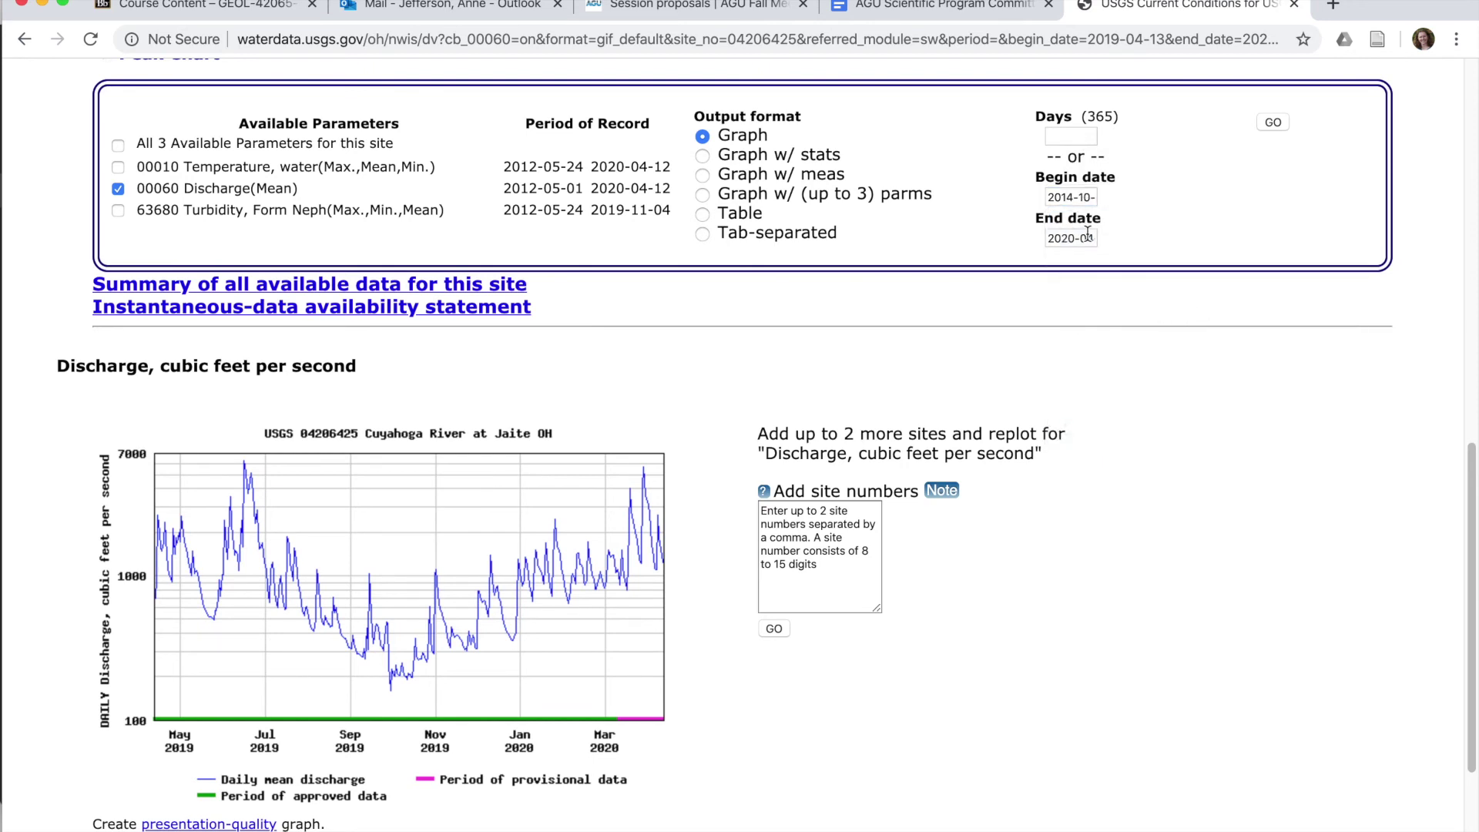
Set the end date to 2017-09-30 and reload the data for that period
{"action": "left_click", "coordinate": [1087, 234]}
{"action": "left_click", "coordinate": [1306, 278]}
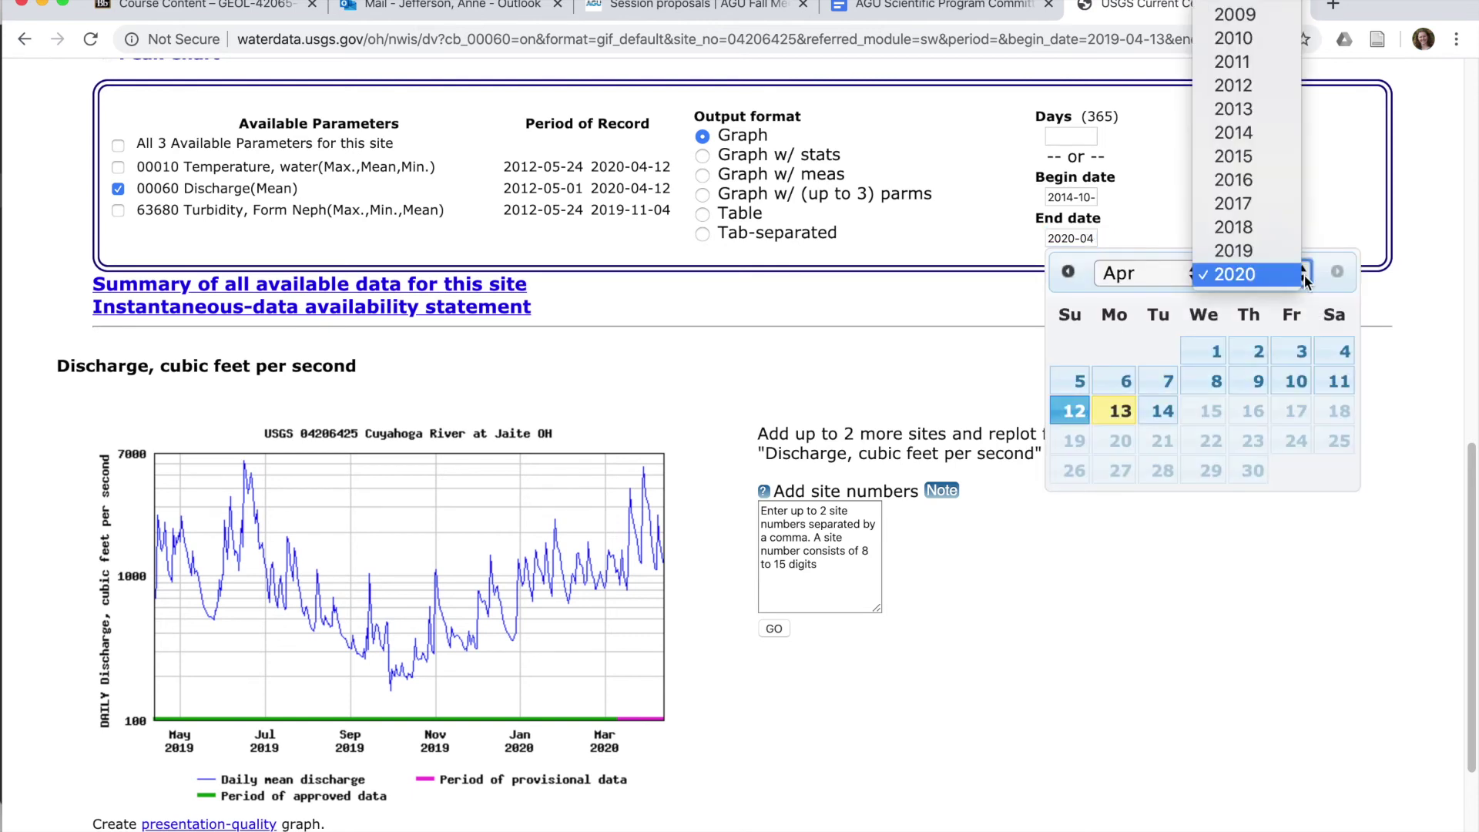
{"action": "left_click", "coordinate": [1228, 203]}
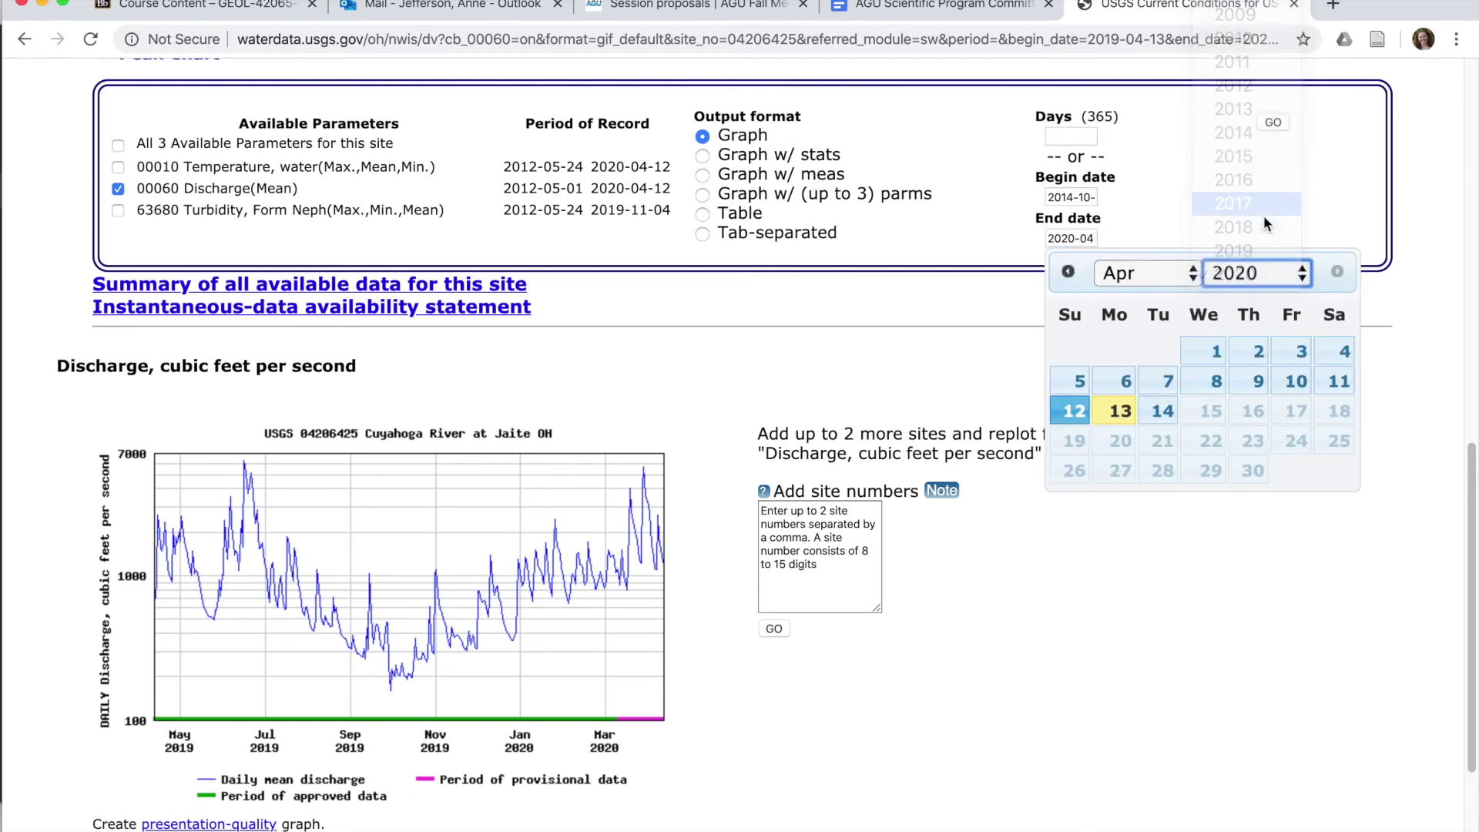
{"action": "left_click", "coordinate": [1189, 282]}
{"action": "left_click", "coordinate": [1163, 390]}
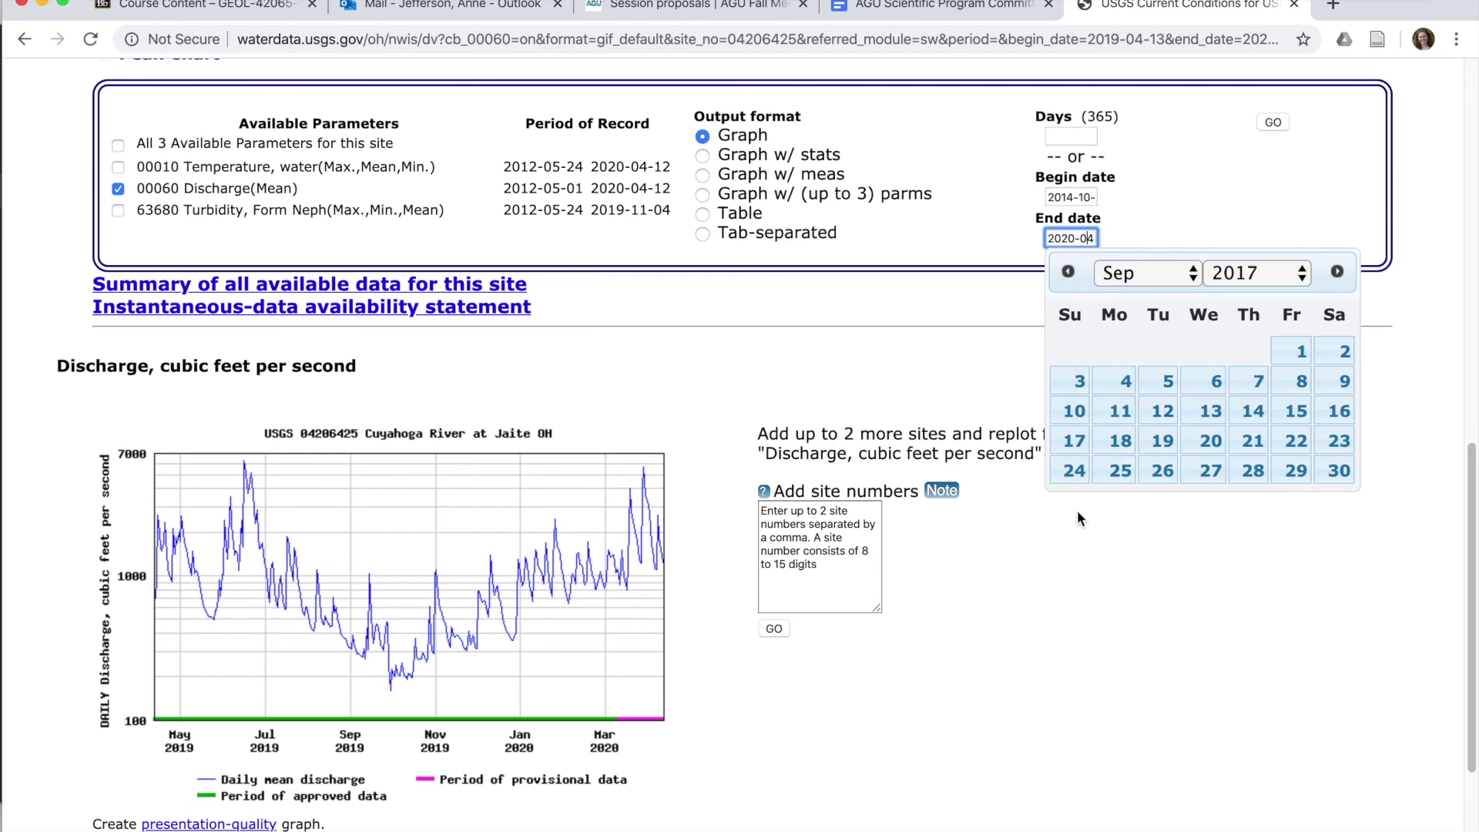
{"action": "left_click", "coordinate": [1337, 471]}
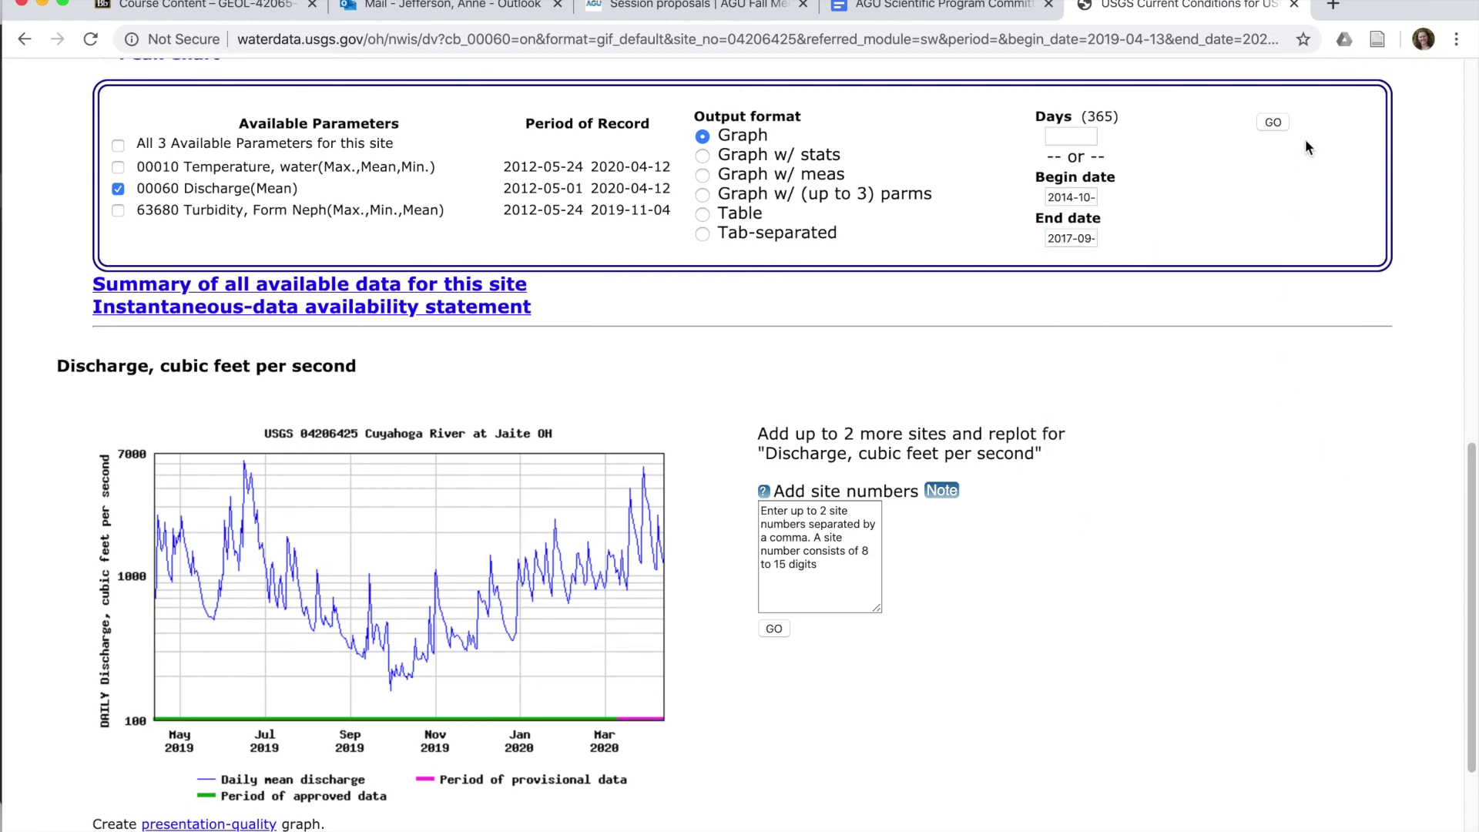
{"action": "left_click", "coordinate": [1270, 124]}
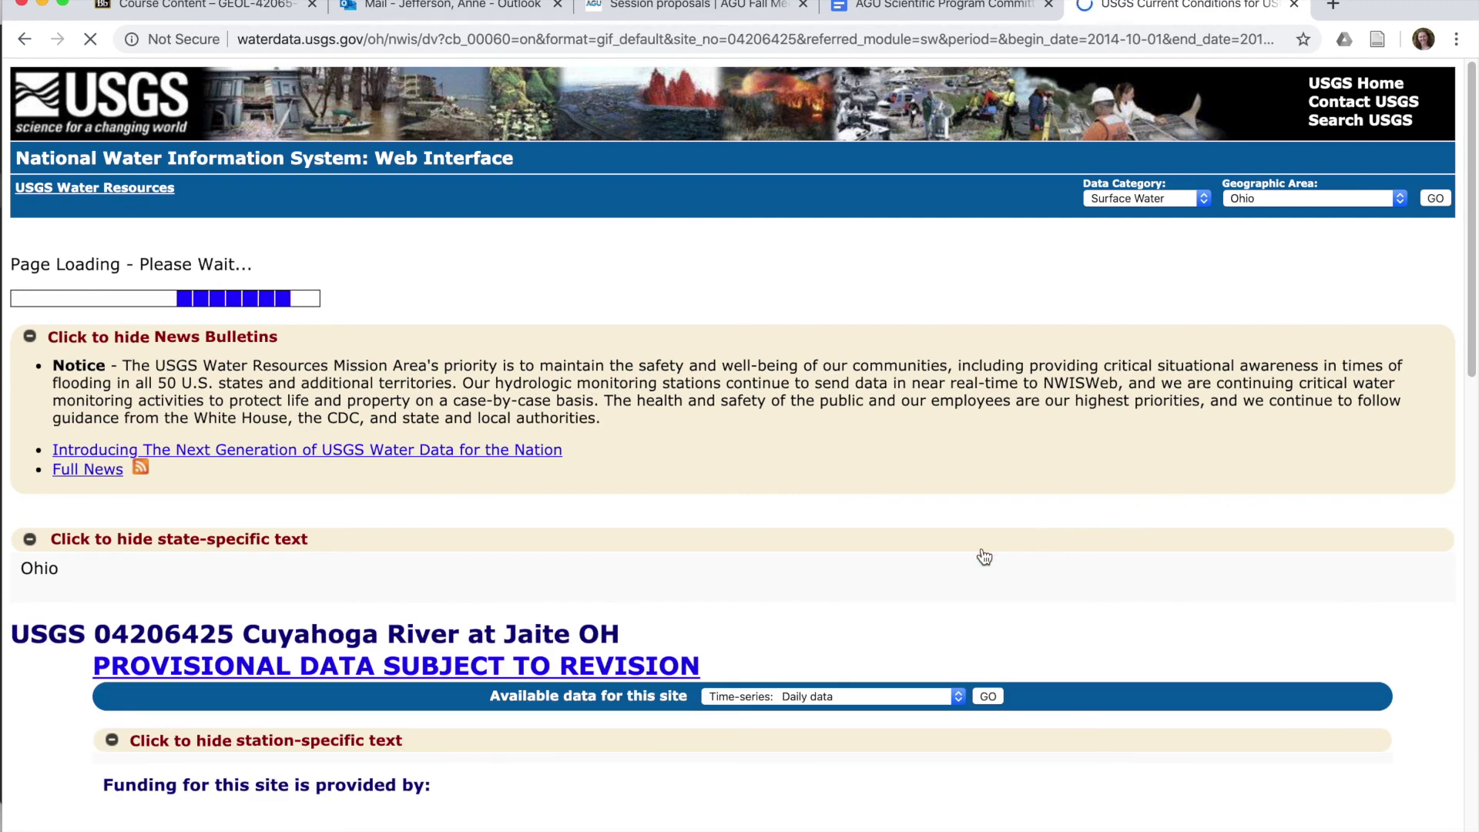
Scroll down to view the October 2014 to September 2017 discharge graph, peaking near 6000 cfs
{"action": "scroll", "coordinate": [962, 552], "scroll_direction": "down", "scroll_amount": 10}
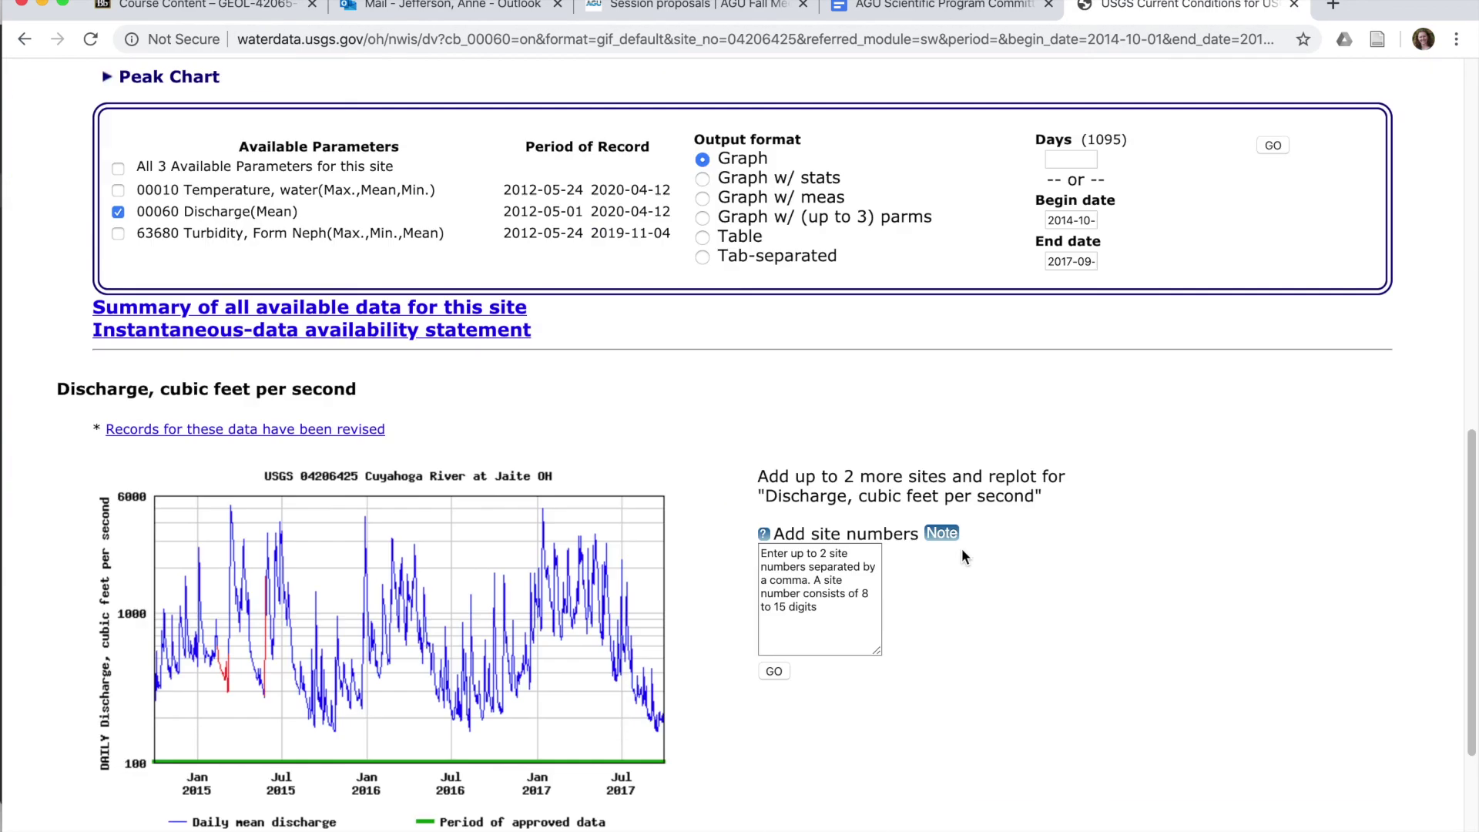
{"action": "scroll", "coordinate": [962, 555], "scroll_direction": "down", "scroll_amount": 1}
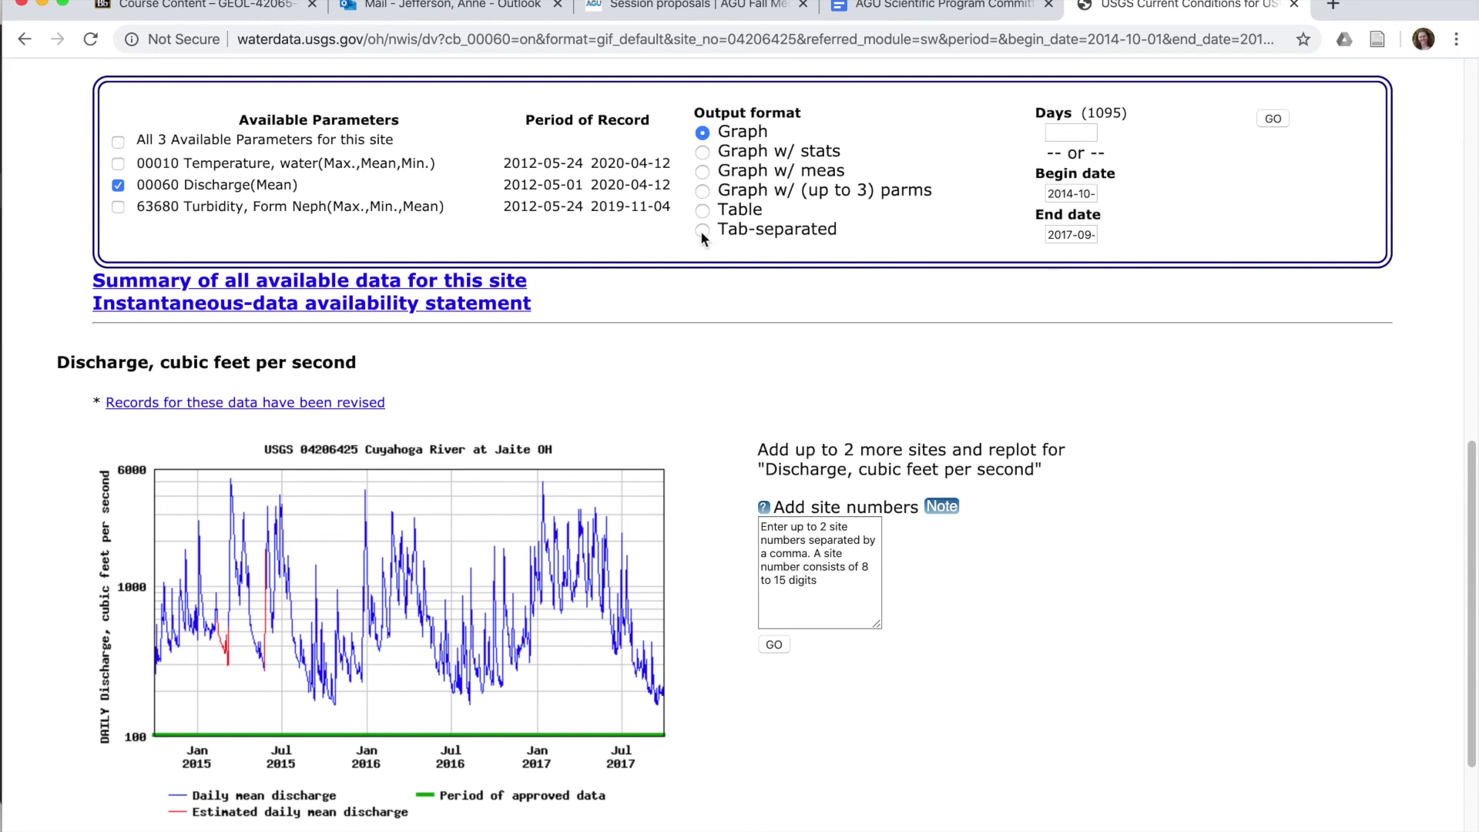
Output the 2014-10-01 to 2017-09-30 daily discharge as tab-separated text
{"action": "left_click", "coordinate": [701, 229]}
{"action": "left_click", "coordinate": [1273, 119]}
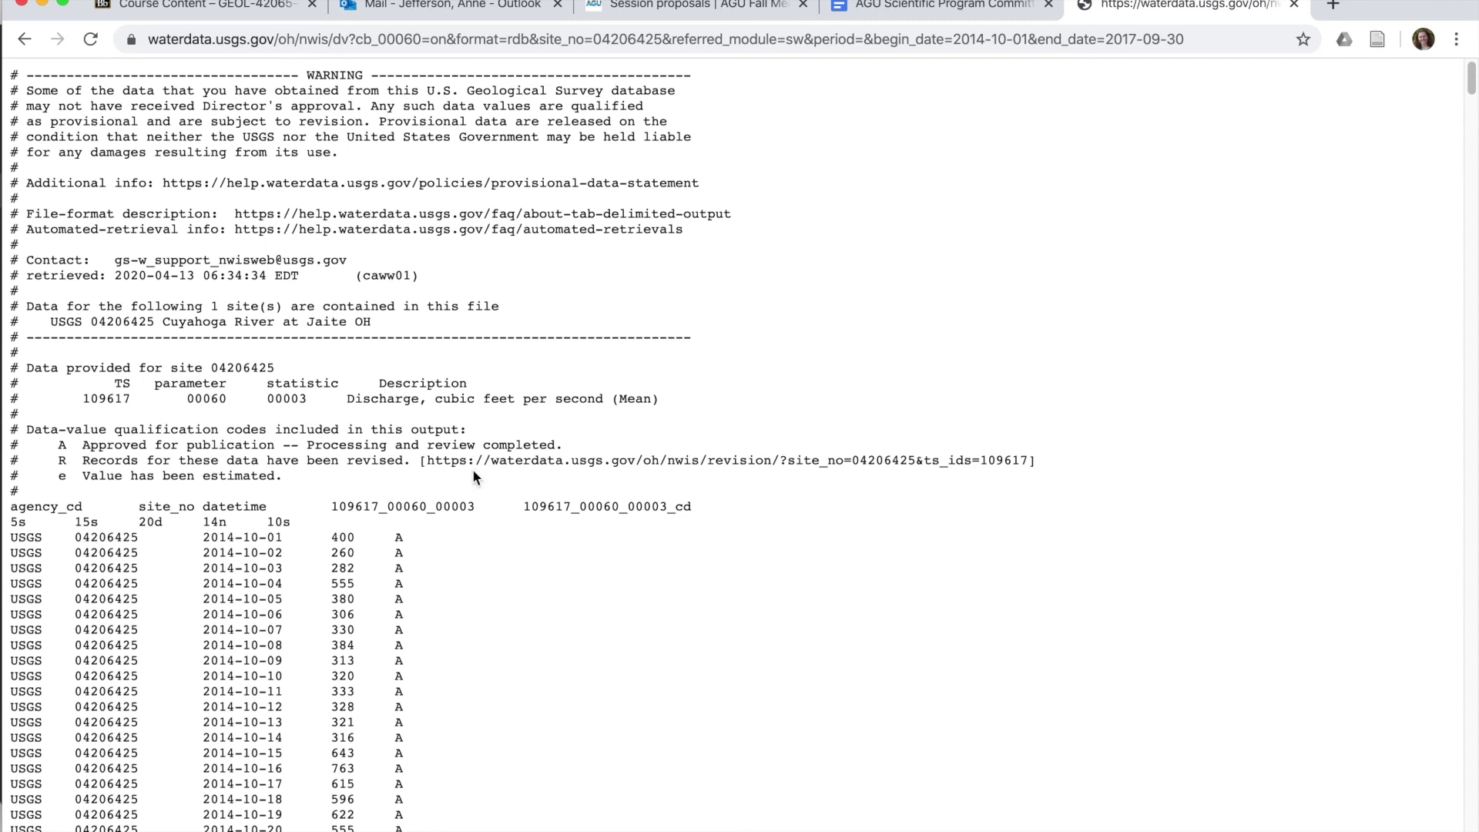
Save the Jaite tab-separated discharge page to the Desktop as text file 'Jaite2015-2017'
{"action": "right_click", "coordinate": [463, 587]}
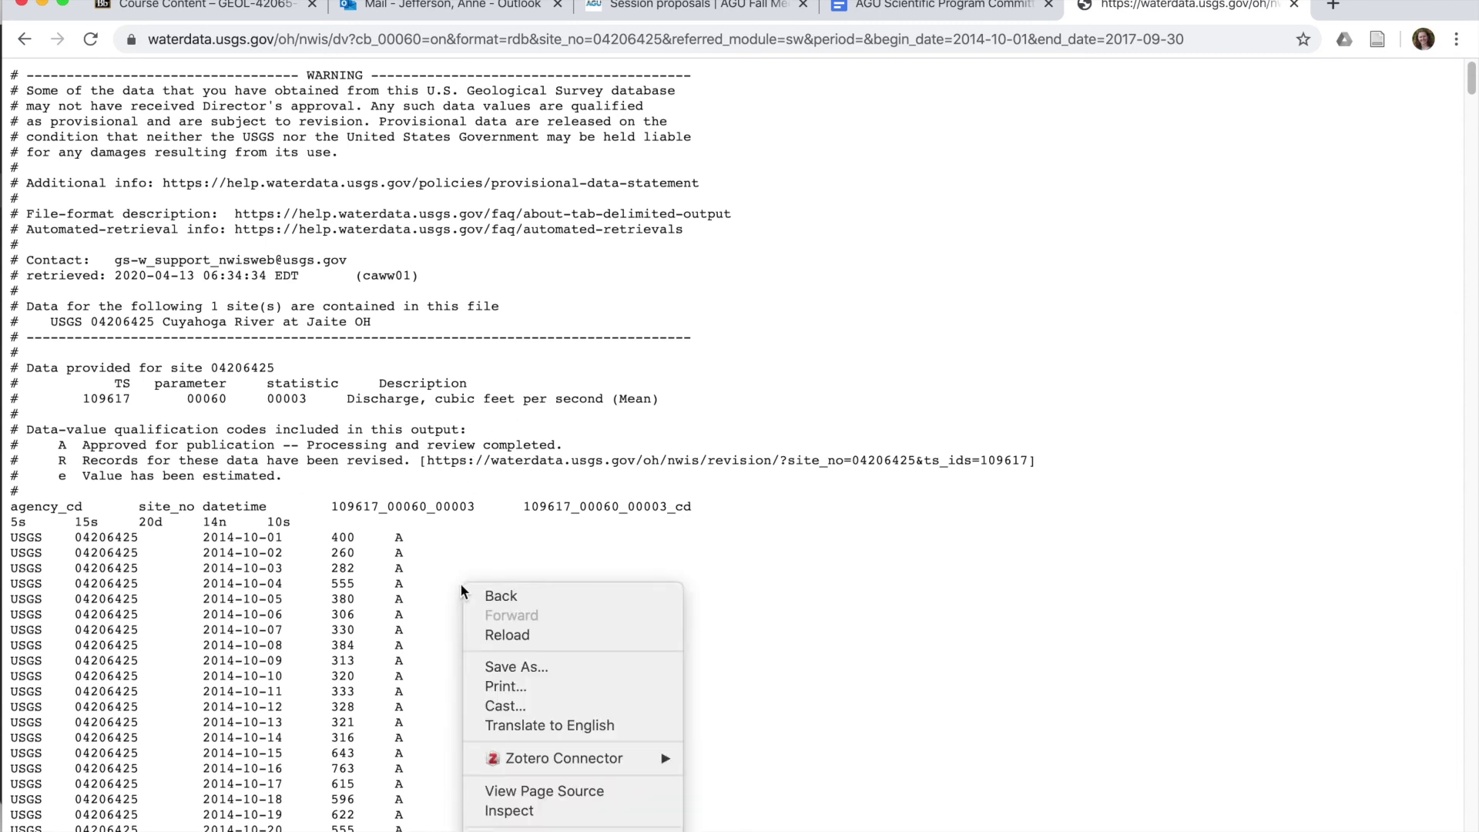
{"action": "left_click", "coordinate": [547, 667]}
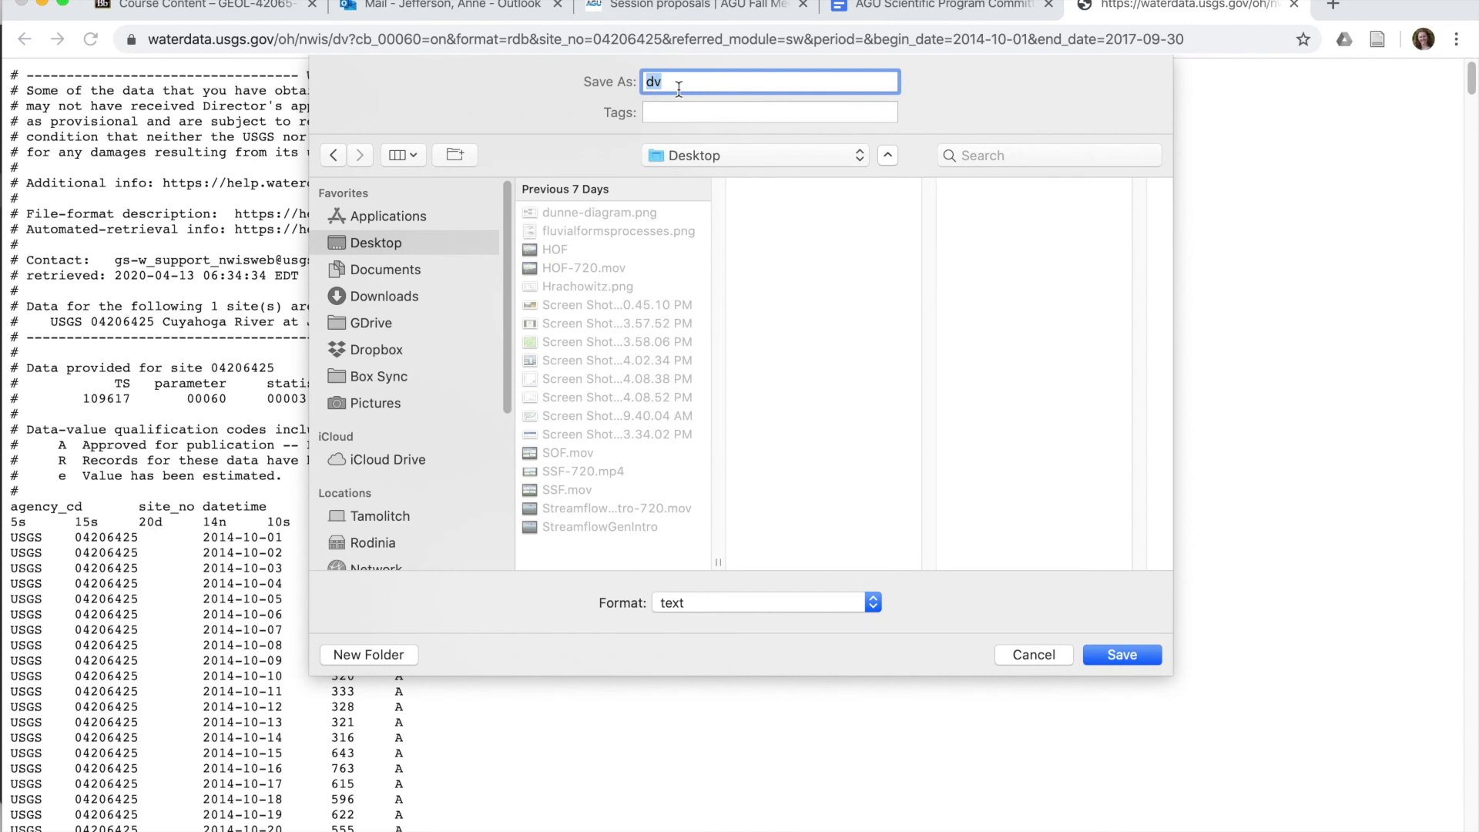
{"action": "type", "text": "Jaite2-15=2017"}
{"action": "key", "text": "BackSpace"}
{"action": "key", "text": "BackSpace"}
{"action": "key", "text": "BackSpace"}
{"action": "key", "text": "BackSpace"}
{"action": "key", "text": "BackSpace"}
{"action": "key", "text": "BackSpace"}
{"action": "key", "text": "BackSpace"}
{"action": "key", "text": "BackSpace"}
{"action": "type", "text": "015-2017"}
{"action": "left_click", "coordinate": [1148, 657]}
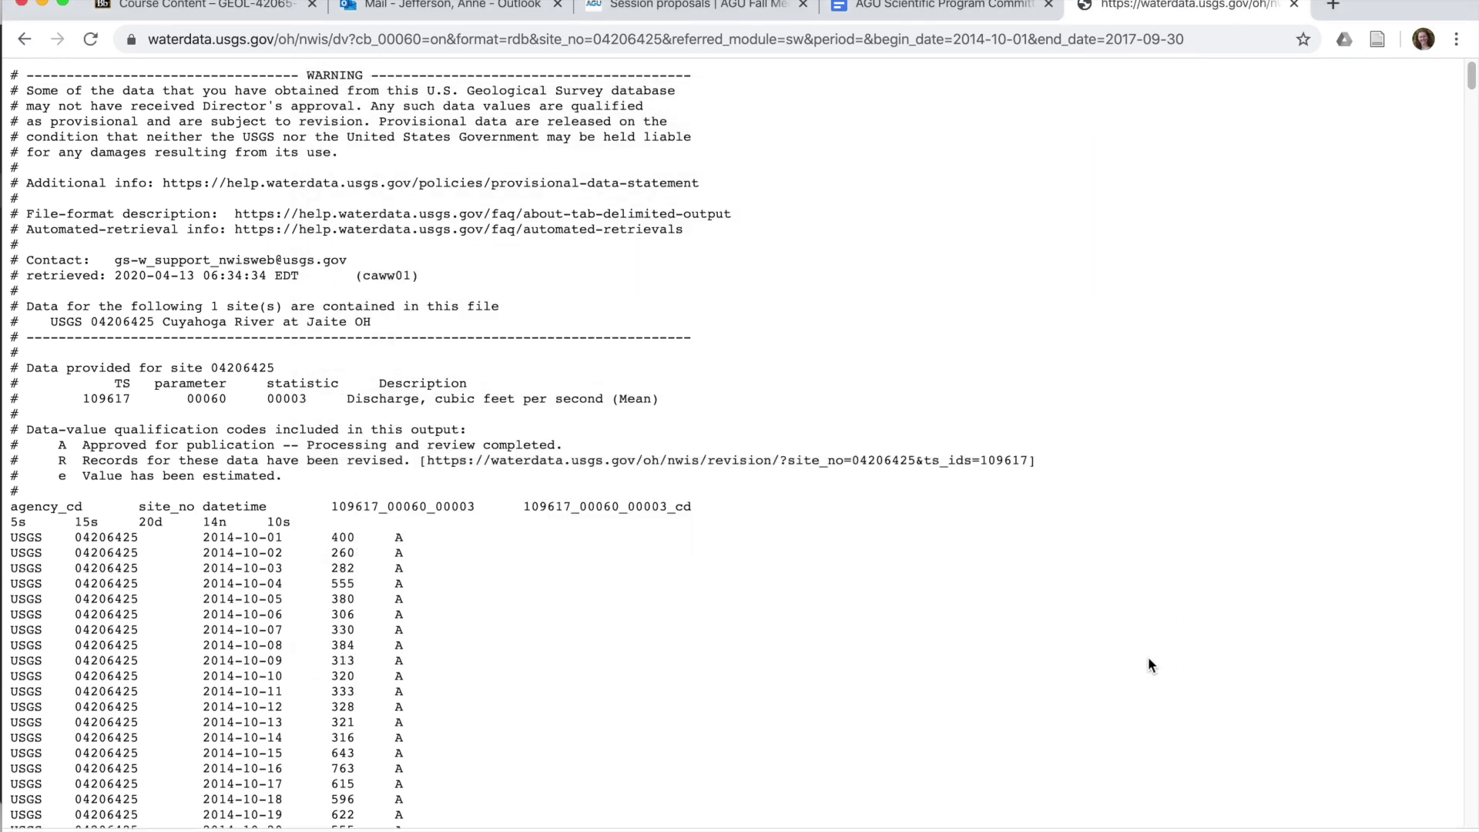